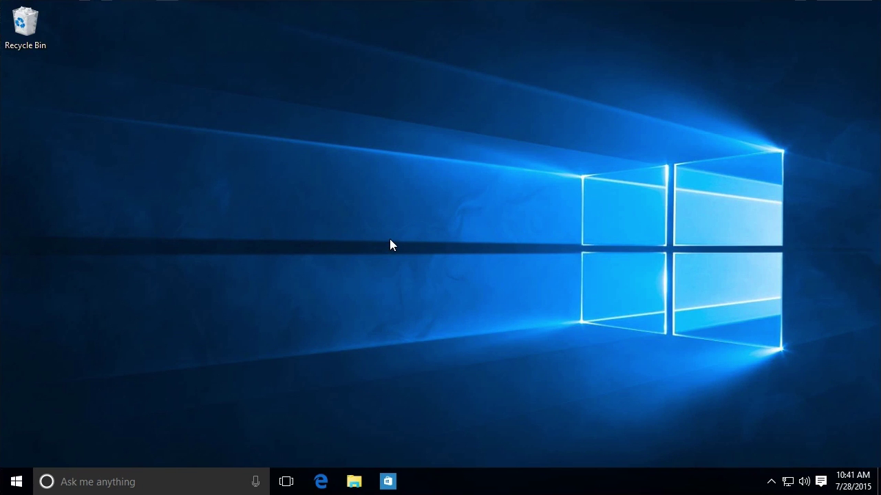
- Open Personalization in Windows Settings from the Start menu
{"action": "right_click", "coordinate": [357, 193]}
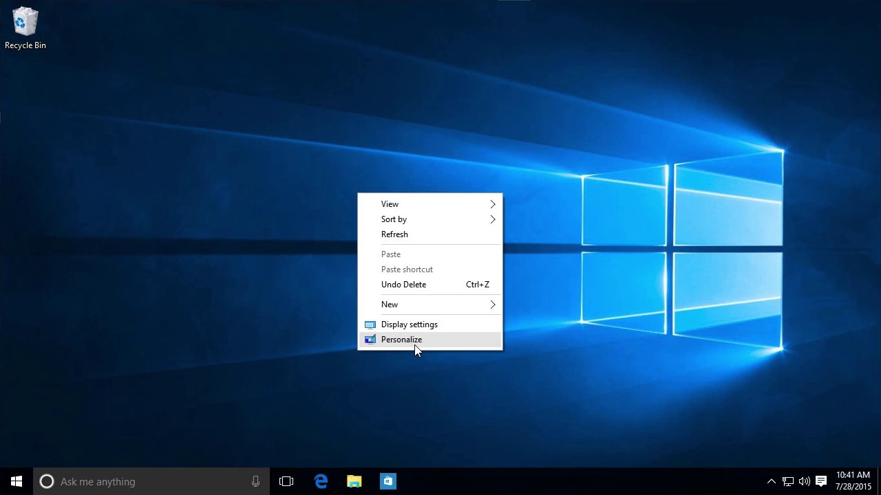
{"action": "left_click", "coordinate": [265, 313]}
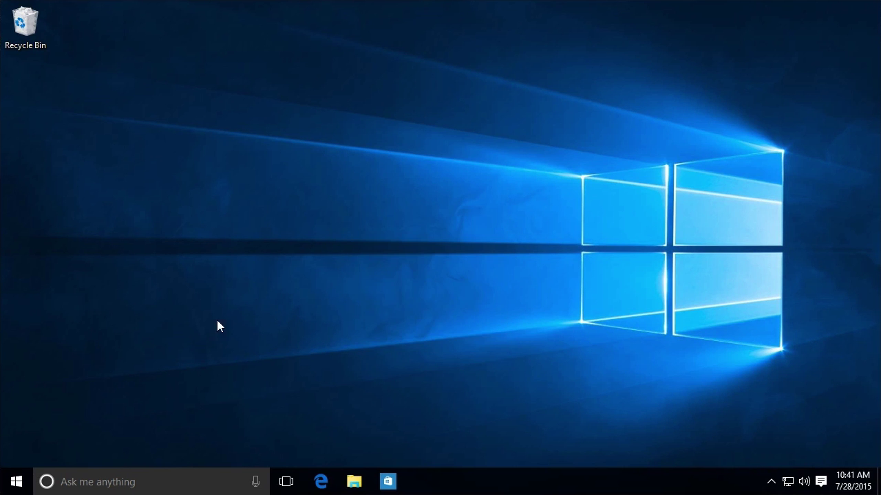
{"action": "left_click", "coordinate": [17, 481]}
{"action": "left_click", "coordinate": [33, 409]}
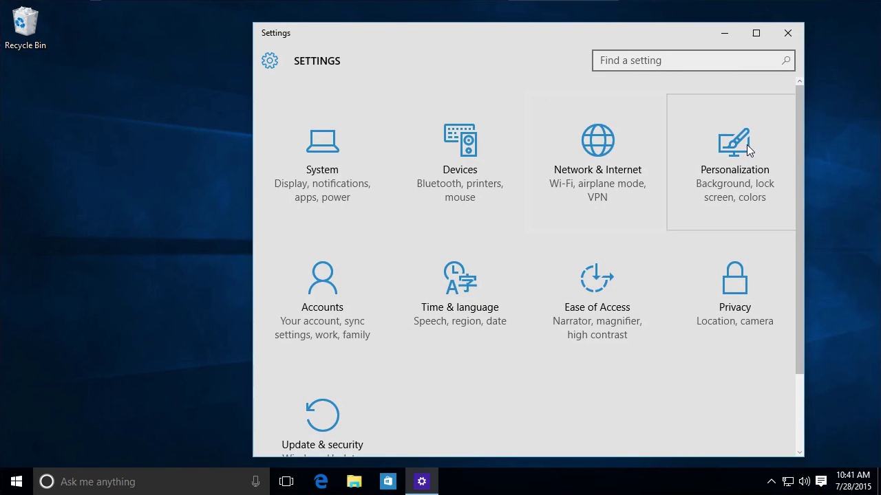
{"action": "left_click", "coordinate": [746, 144]}
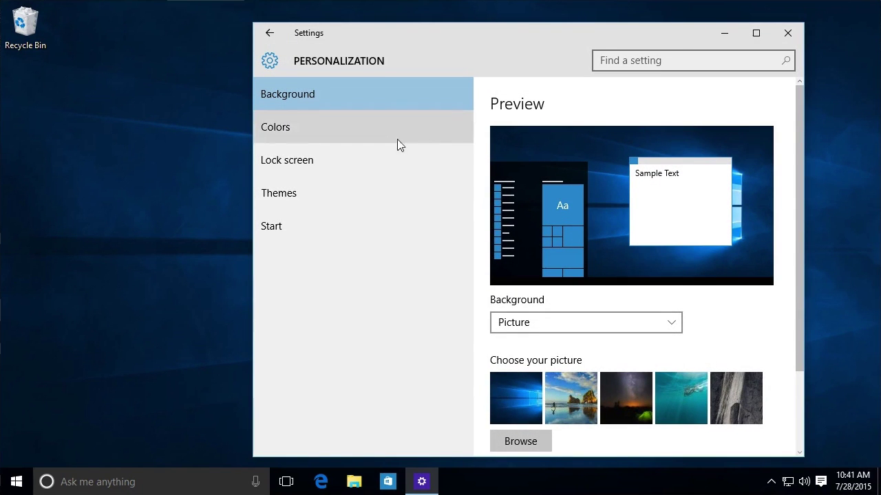
- Keep Picture as the background type and choose the underwater turquoise wallpaper
{"action": "scroll", "coordinate": [799, 201], "scroll_direction": "down", "scroll_amount": 2}
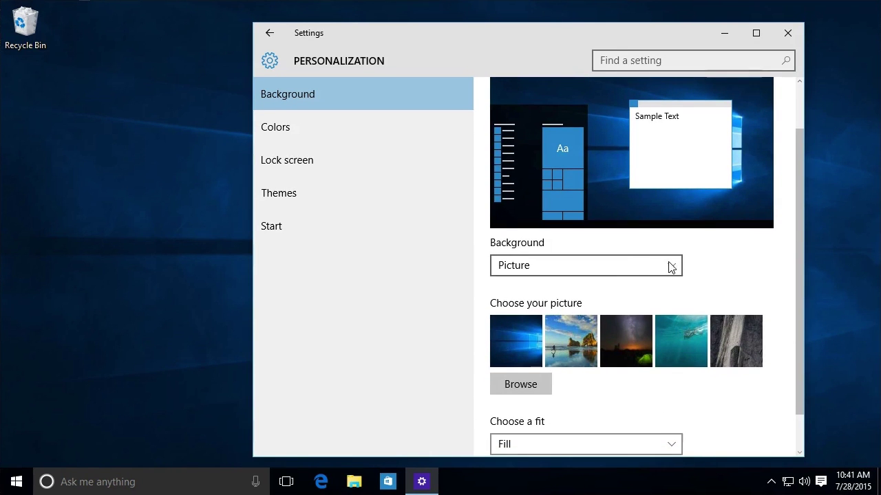
{"action": "left_click", "coordinate": [669, 265]}
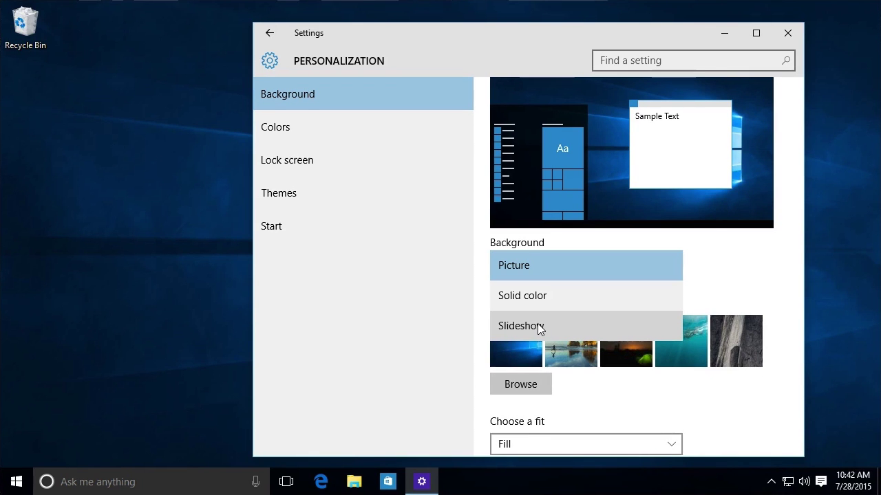
{"action": "left_click", "coordinate": [557, 273]}
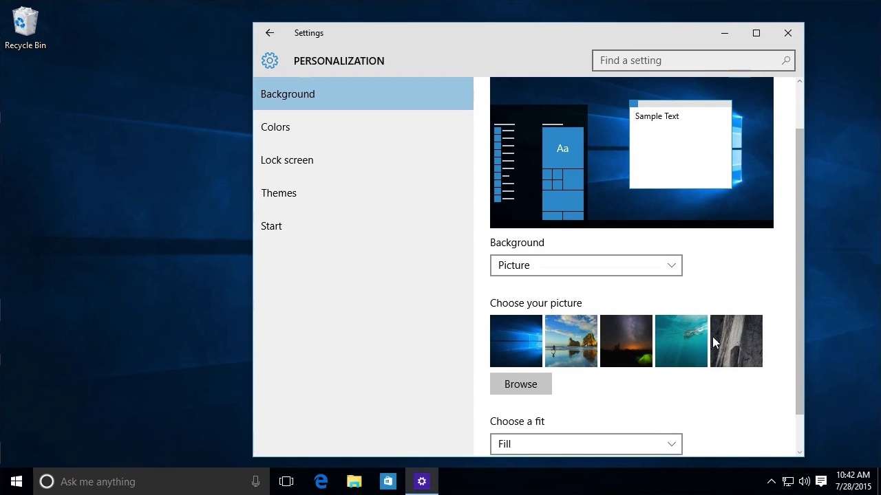
{"action": "left_click", "coordinate": [675, 336]}
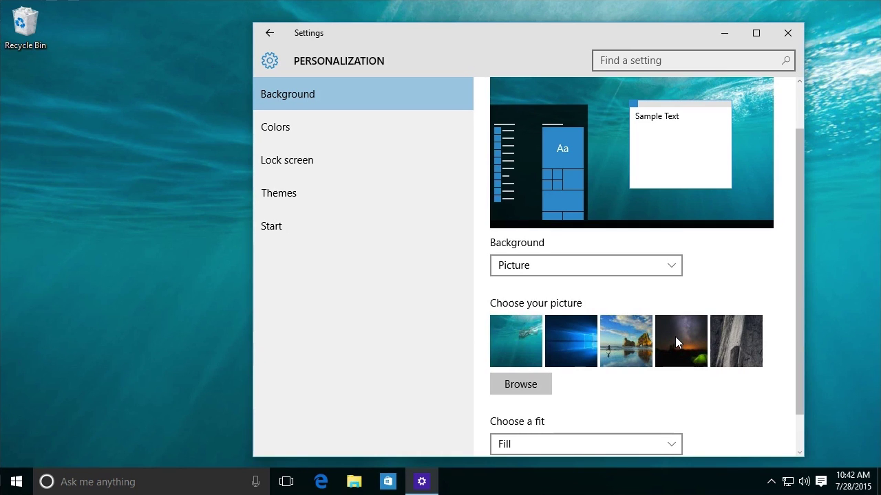
- Set music.jpg from OneDrive Pictures as the wallpaper, briefly minimizing Settings to view it
{"action": "left_click", "coordinate": [520, 384]}
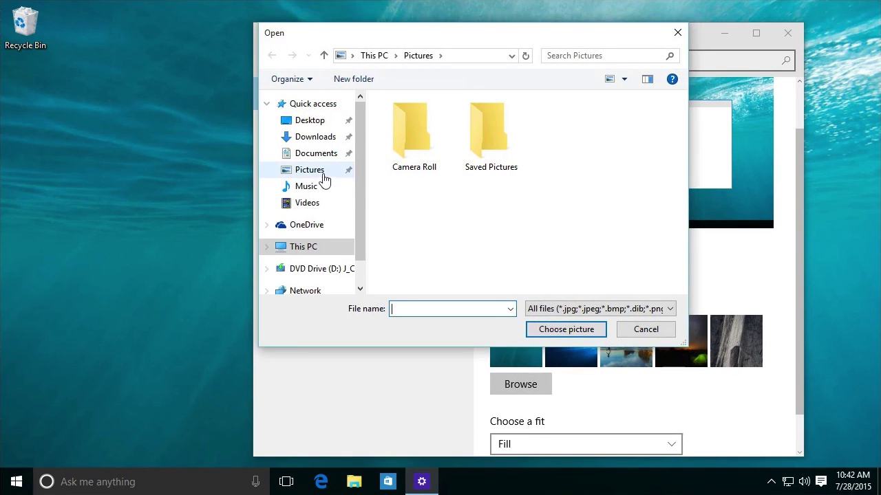
{"action": "left_click", "coordinate": [322, 177]}
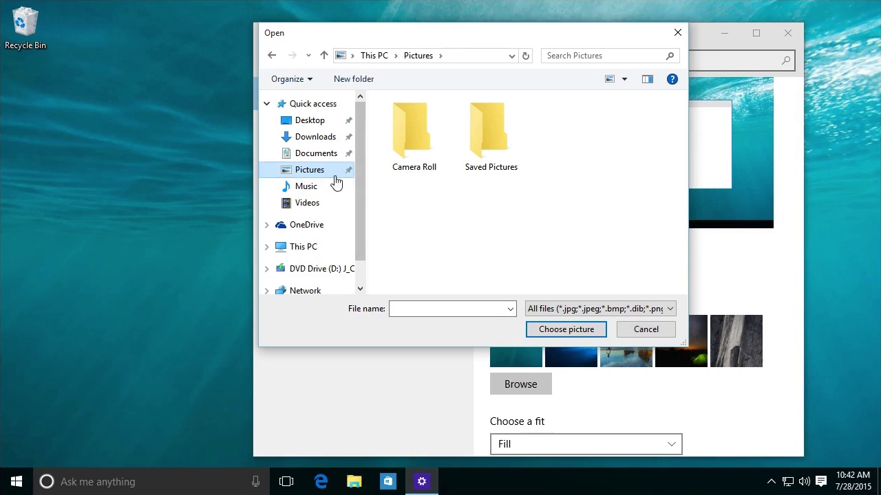
{"action": "left_click", "coordinate": [268, 225]}
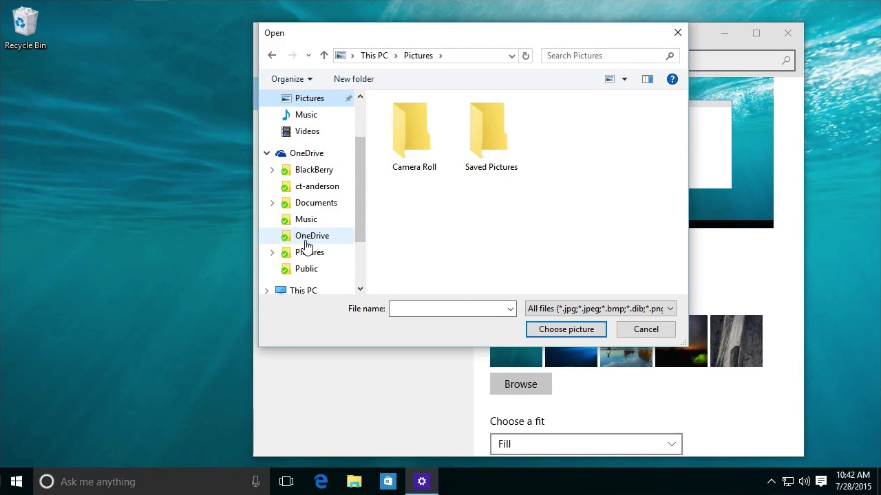
{"action": "left_click", "coordinate": [309, 252]}
{"action": "scroll", "coordinate": [558, 232], "scroll_direction": "down", "scroll_amount": 3}
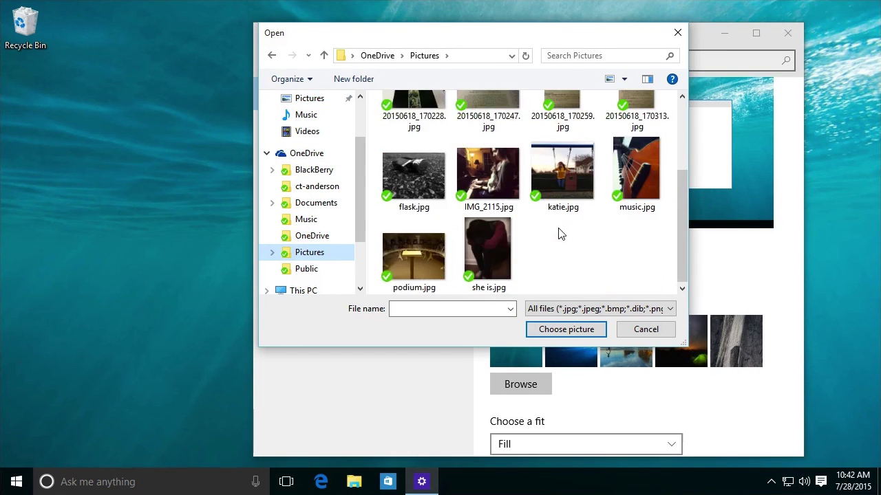
{"action": "left_click", "coordinate": [645, 165]}
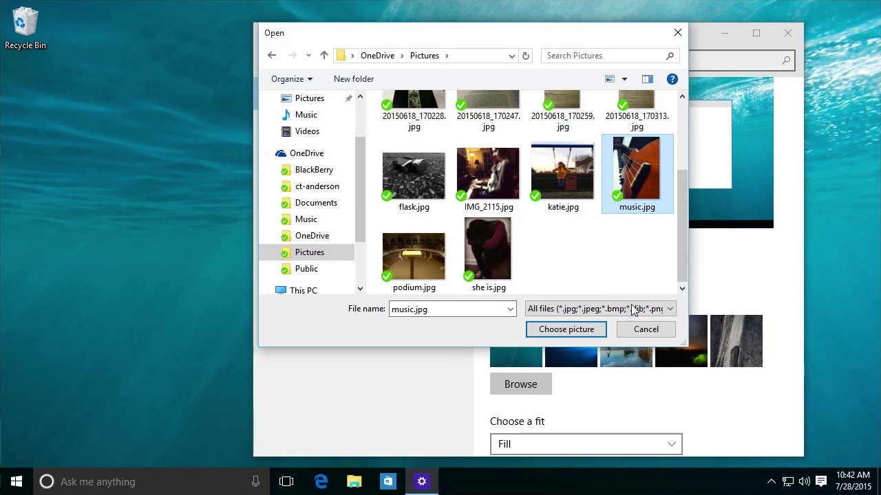
{"action": "left_click", "coordinate": [578, 329]}
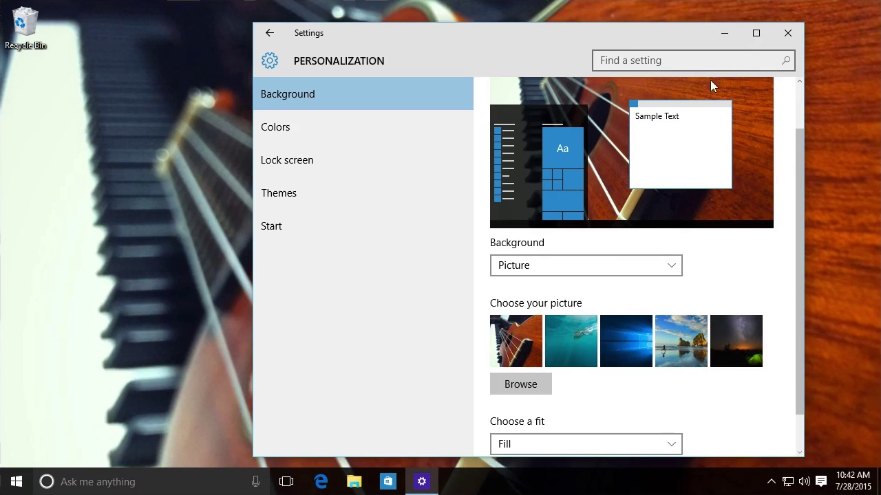
{"action": "left_click", "coordinate": [724, 33]}
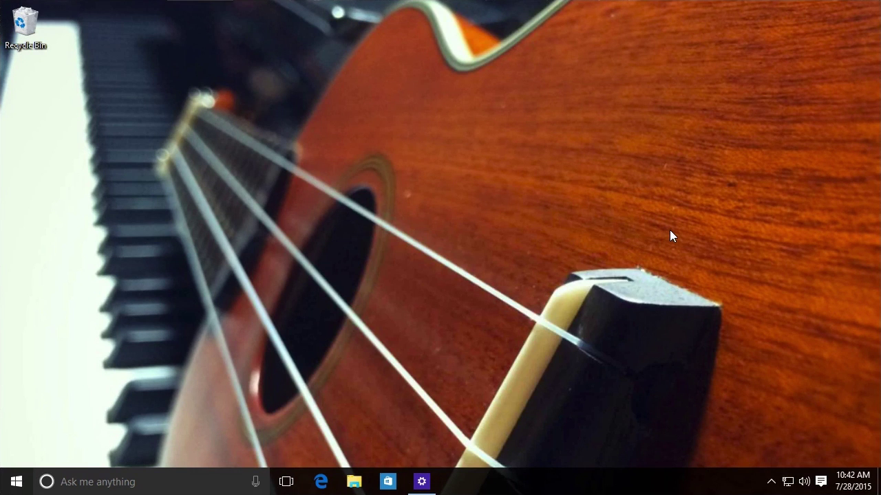
{"action": "left_click", "coordinate": [421, 482]}
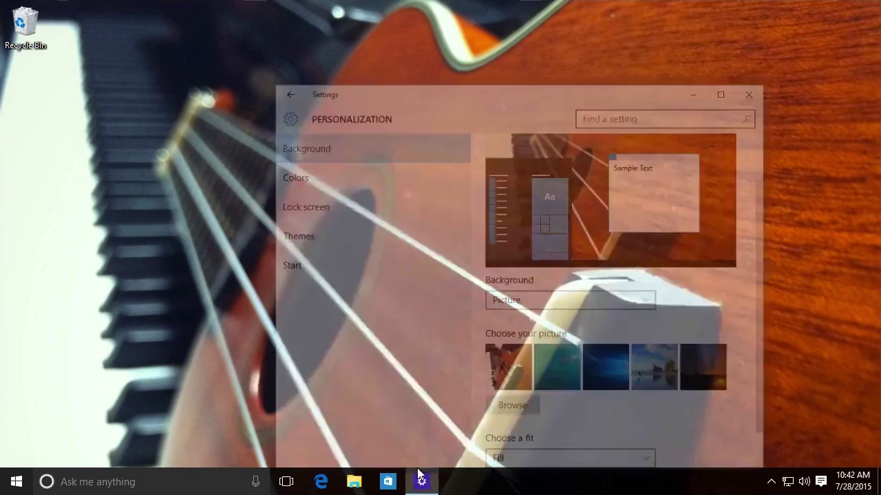
{"action": "scroll", "coordinate": [785, 295], "scroll_direction": "down", "scroll_amount": 1}
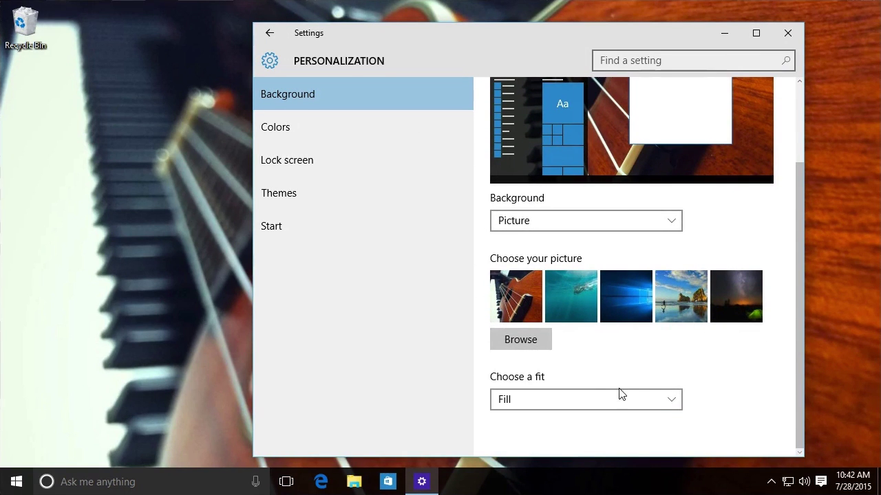
{"action": "left_click", "coordinate": [561, 400]}
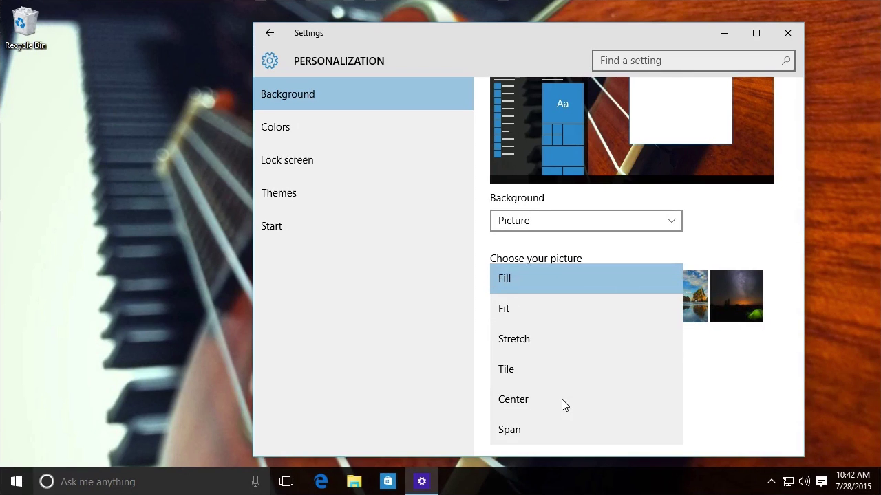
{"action": "left_click", "coordinate": [547, 308]}
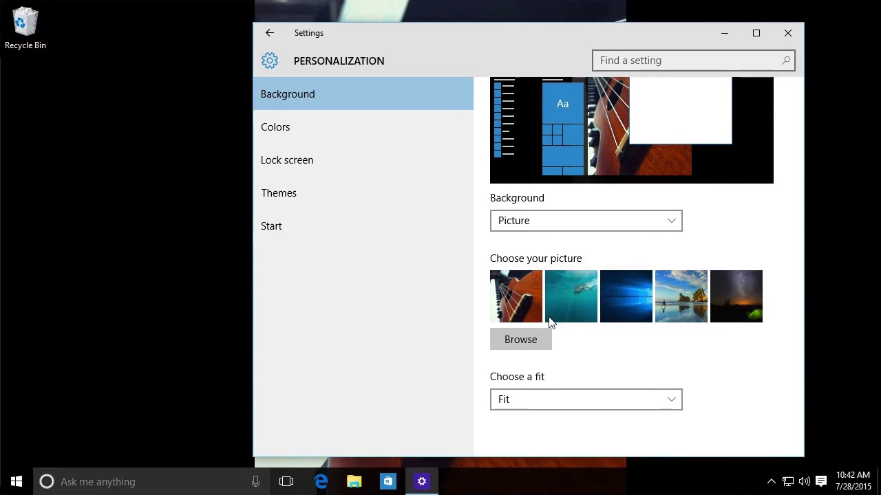
{"action": "left_click", "coordinate": [723, 31]}
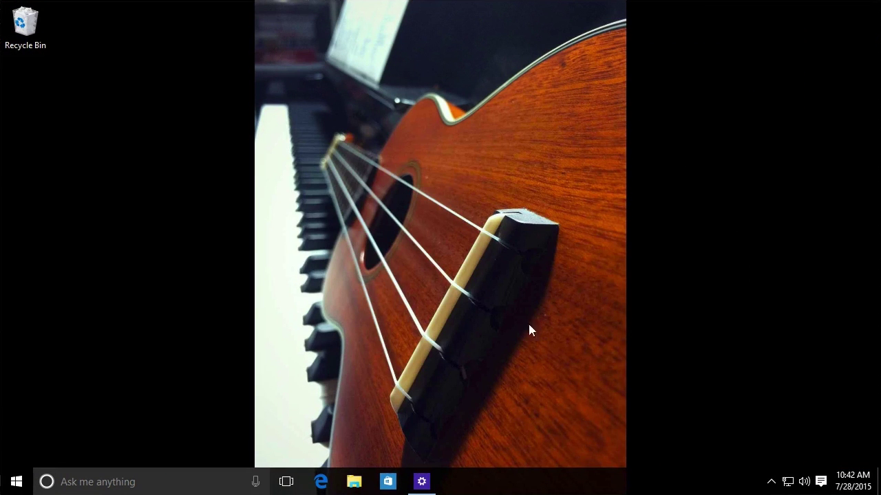
{"action": "left_click", "coordinate": [422, 482]}
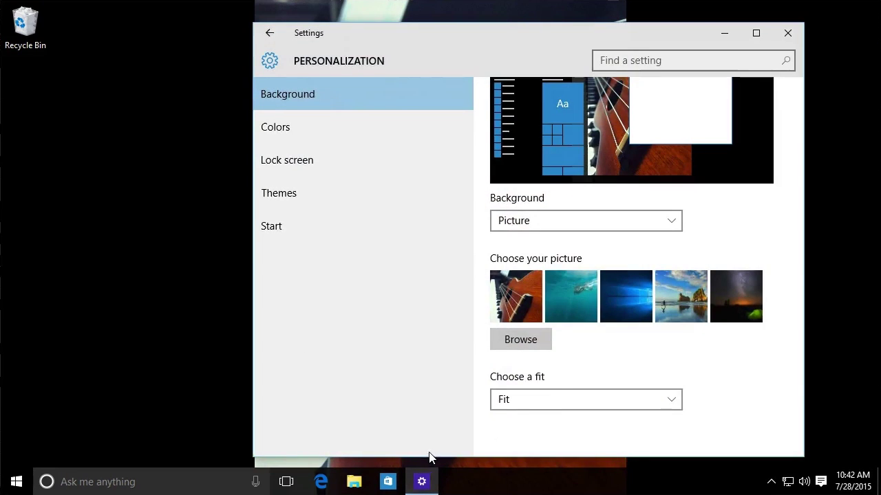
{"action": "left_click", "coordinate": [549, 395]}
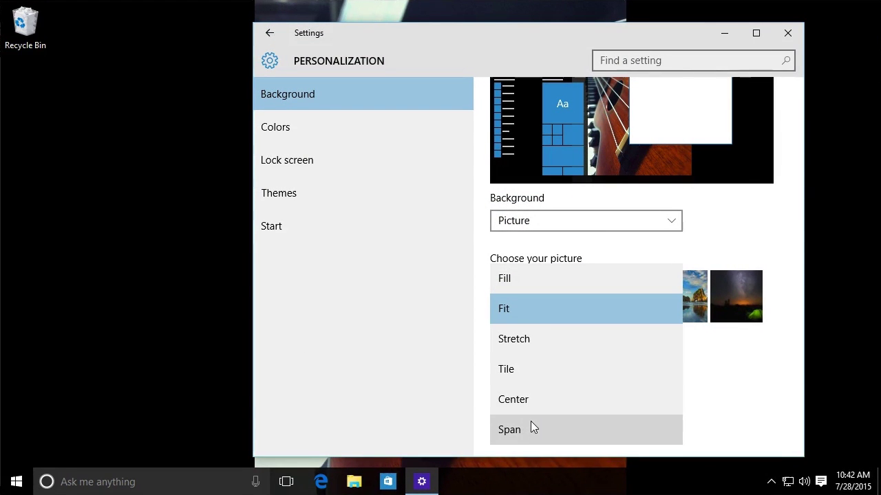
{"action": "left_click", "coordinate": [554, 283]}
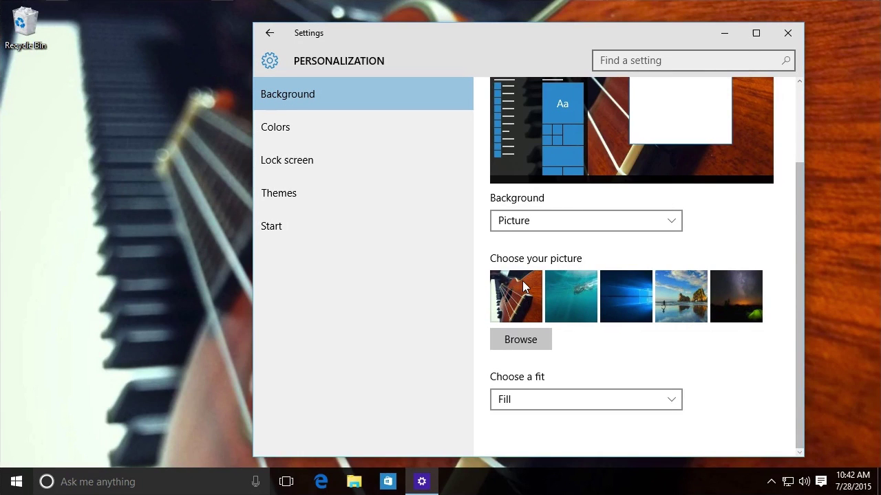
{"action": "left_click", "coordinate": [293, 129]}
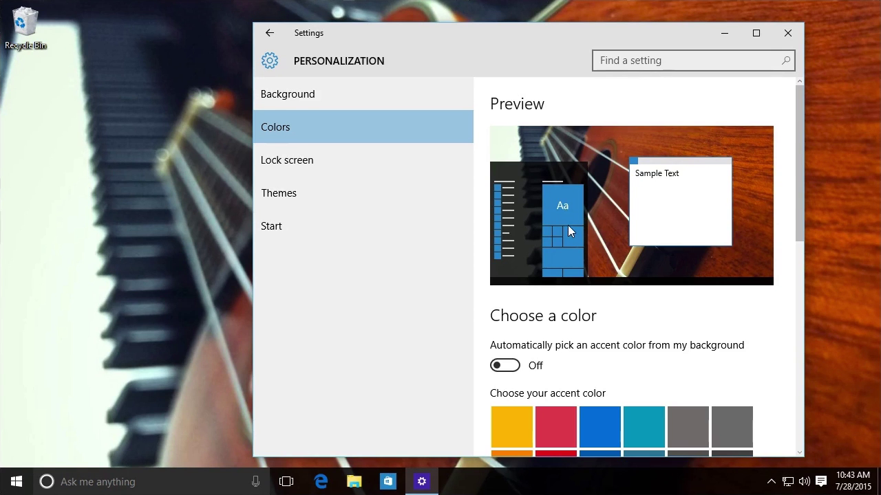
- Check the Start menu colours, then turn on automatic accent colour from the background
{"action": "left_click", "coordinate": [10, 484]}
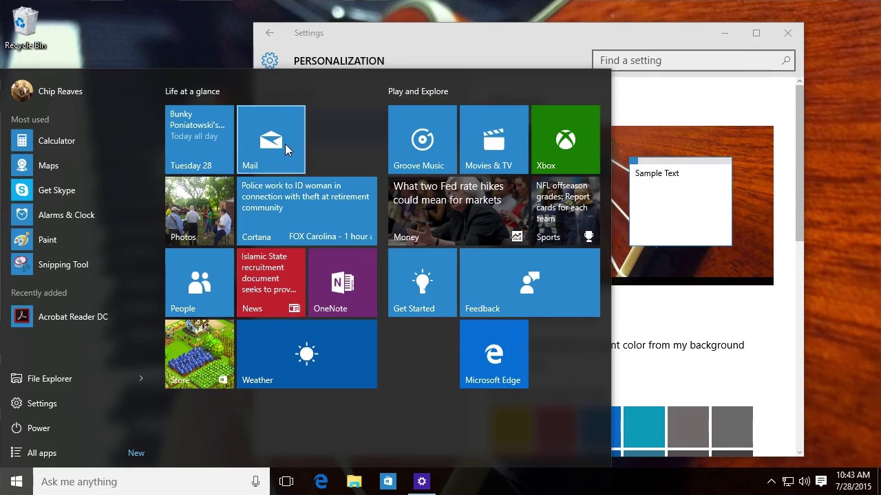
{"action": "left_click", "coordinate": [679, 328]}
{"action": "scroll", "coordinate": [654, 310], "scroll_direction": "down", "scroll_amount": 1}
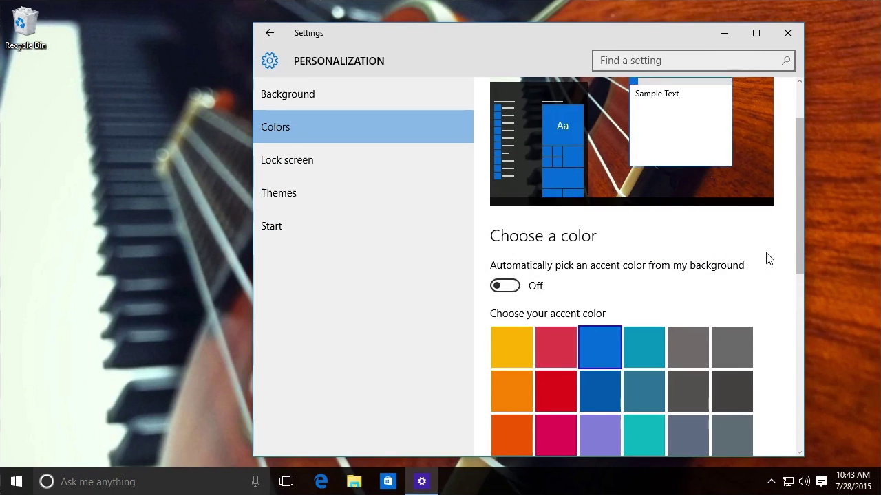
{"action": "scroll", "coordinate": [766, 258], "scroll_direction": "down", "scroll_amount": 1}
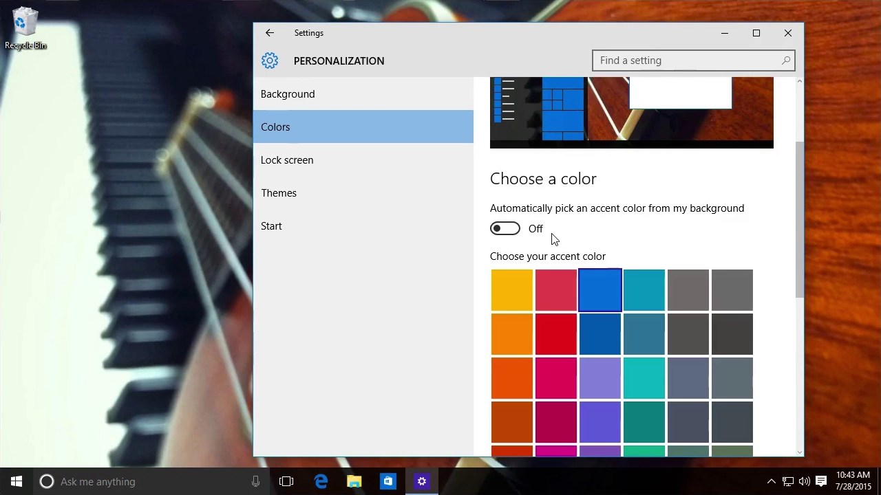
{"action": "left_click", "coordinate": [508, 229]}
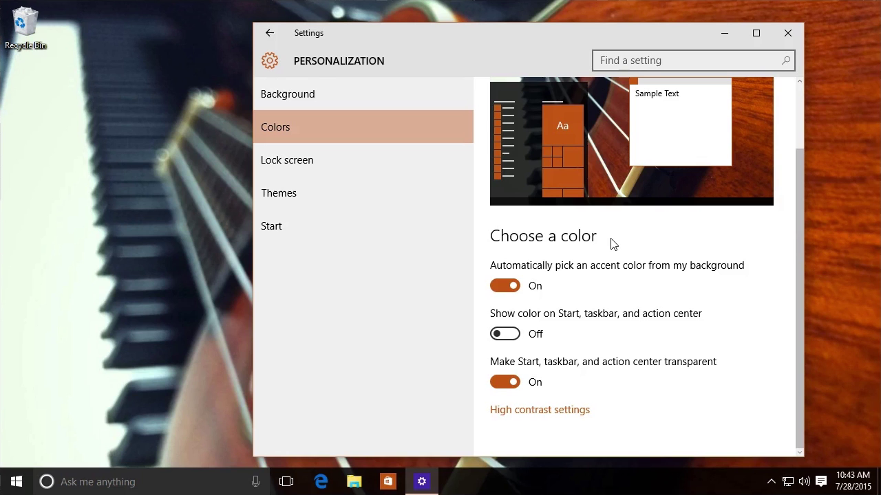
- Show the accent colour on Start, taskbar and action center, leaving transparency on
{"action": "left_click", "coordinate": [15, 484]}
{"action": "left_click", "coordinate": [15, 484]}
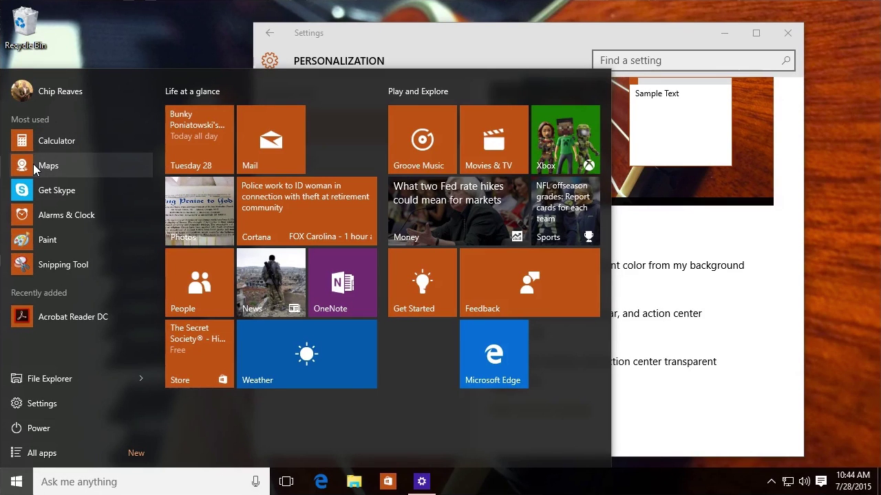
{"action": "left_click", "coordinate": [791, 287]}
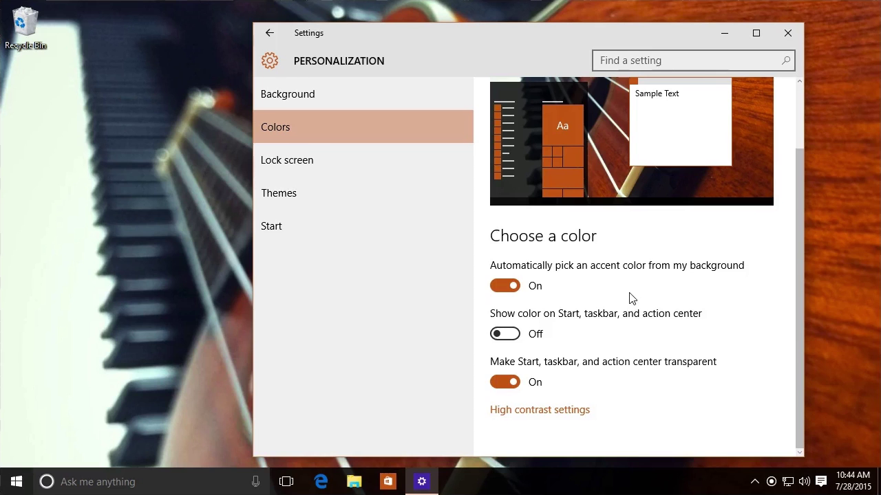
{"action": "left_click", "coordinate": [509, 337]}
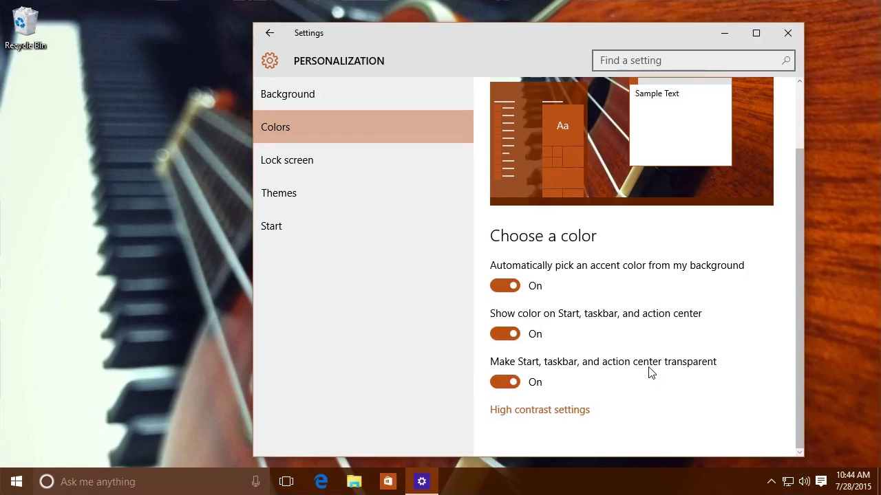
{"action": "left_click", "coordinate": [509, 383]}
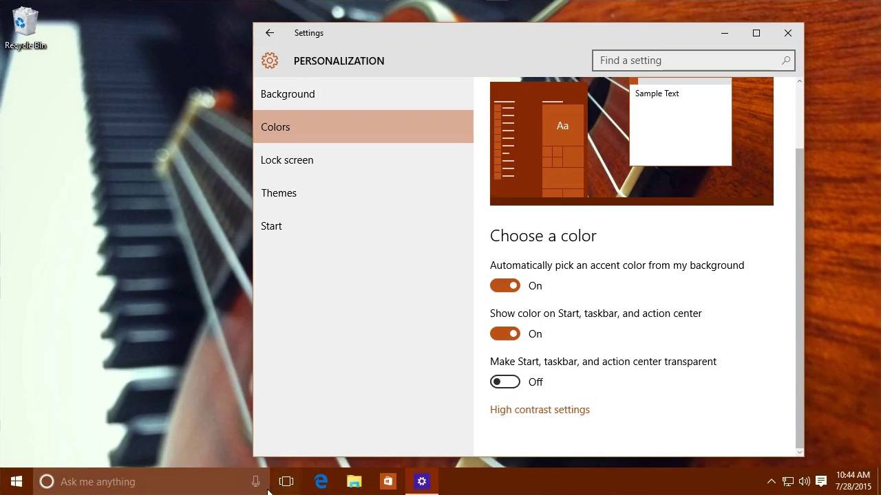
{"action": "left_click", "coordinate": [509, 384]}
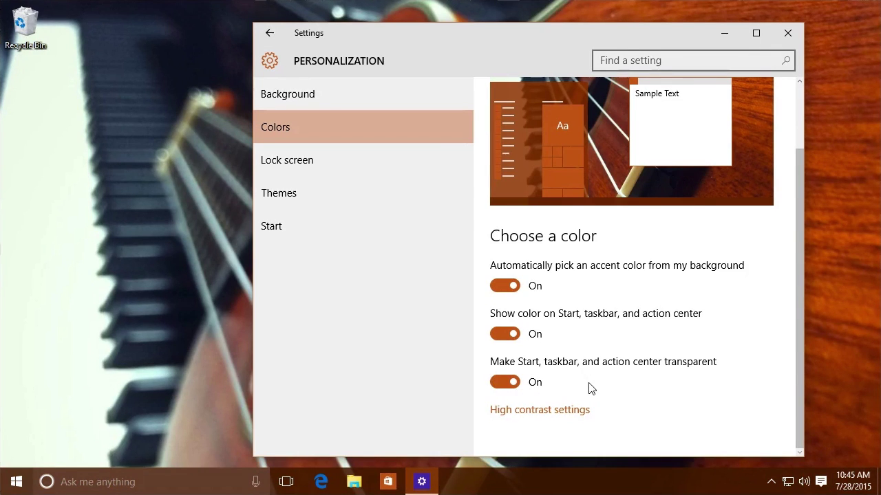
- View High contrast settings, then return through the Settings home to Personalization
{"action": "left_click", "coordinate": [562, 411]}
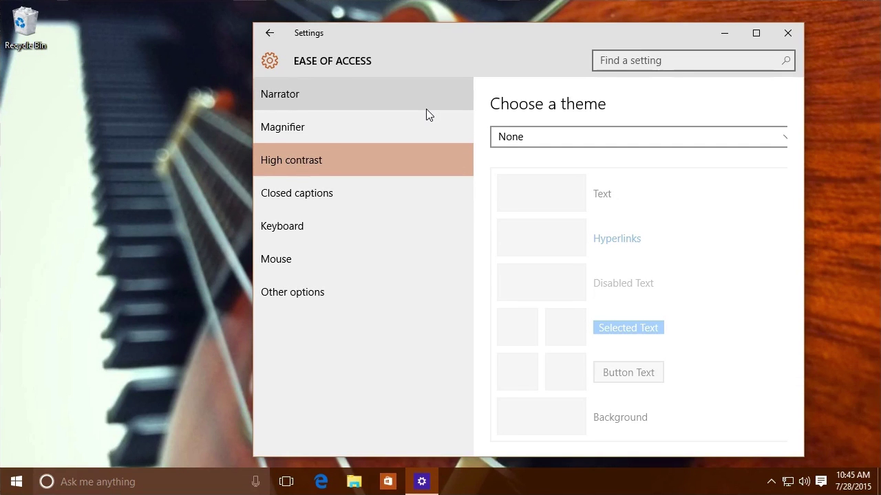
{"action": "left_click", "coordinate": [269, 33]}
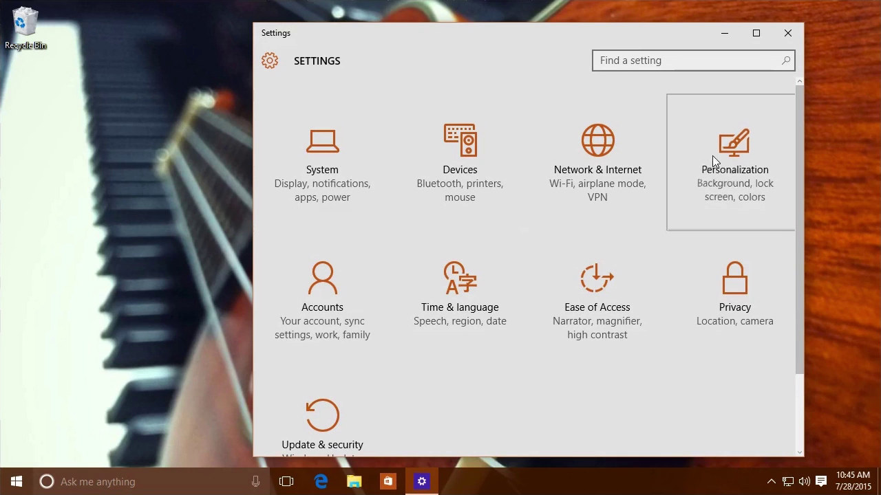
{"action": "left_click", "coordinate": [634, 216]}
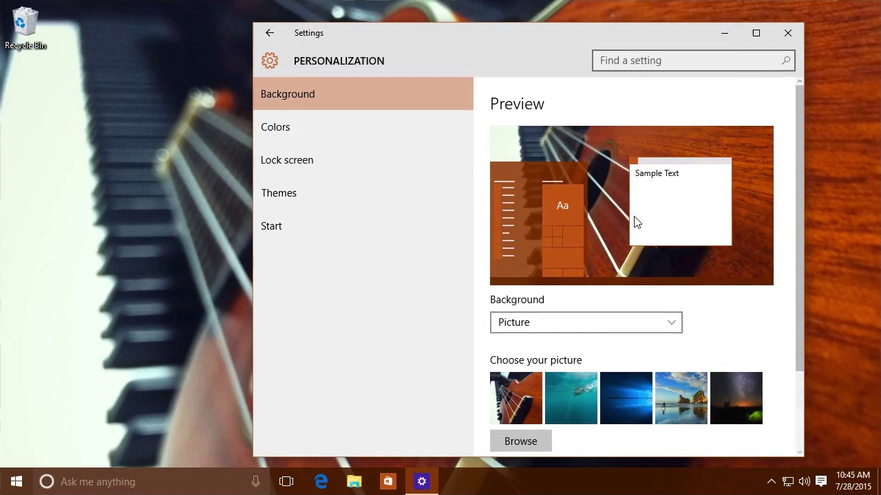
- Open Lock screen settings and review the background choices, keeping Picture
{"action": "left_click", "coordinate": [295, 166]}
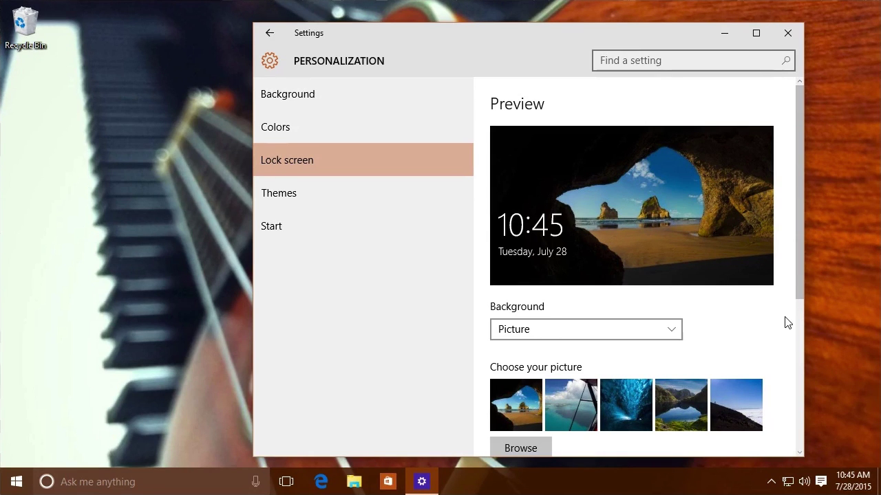
{"action": "scroll", "coordinate": [788, 322], "scroll_direction": "down", "scroll_amount": 2}
{"action": "scroll", "coordinate": [787, 322], "scroll_direction": "down", "scroll_amount": 2}
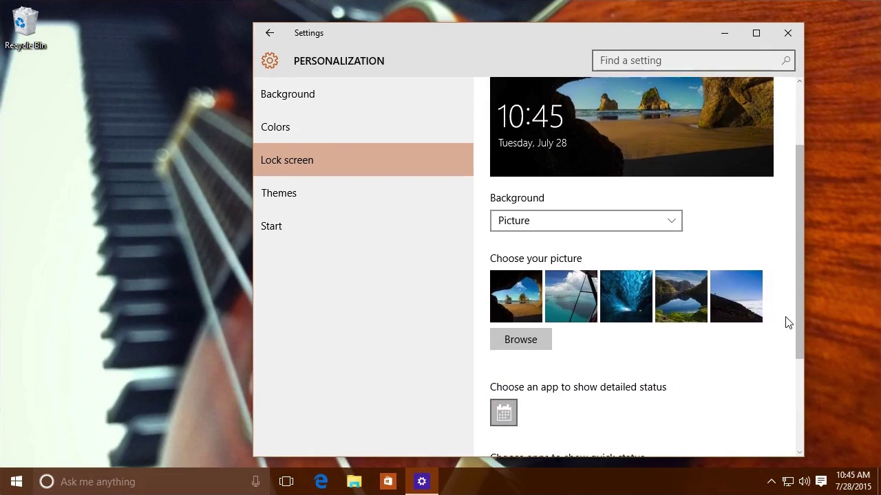
{"action": "left_click", "coordinate": [657, 214]}
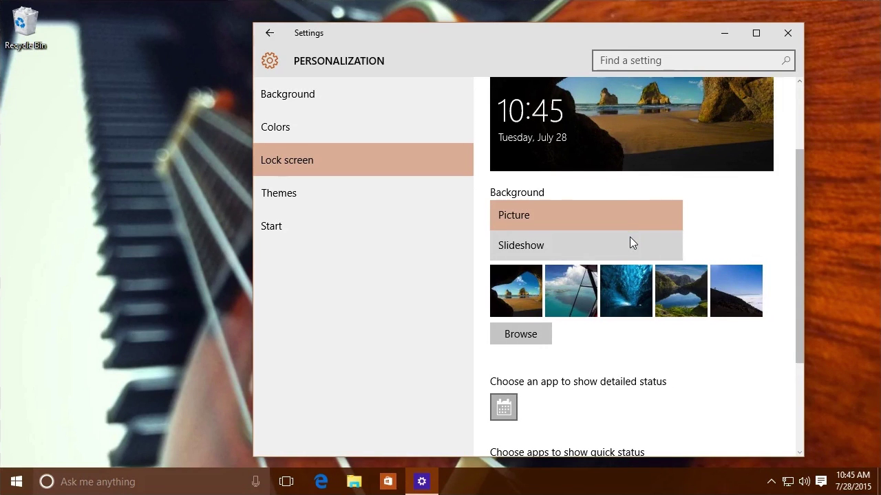
{"action": "left_click", "coordinate": [791, 215]}
- Add Weather as a lock screen quick-status app and open screen saver settings
{"action": "scroll", "coordinate": [791, 214], "scroll_direction": "down", "scroll_amount": 3}
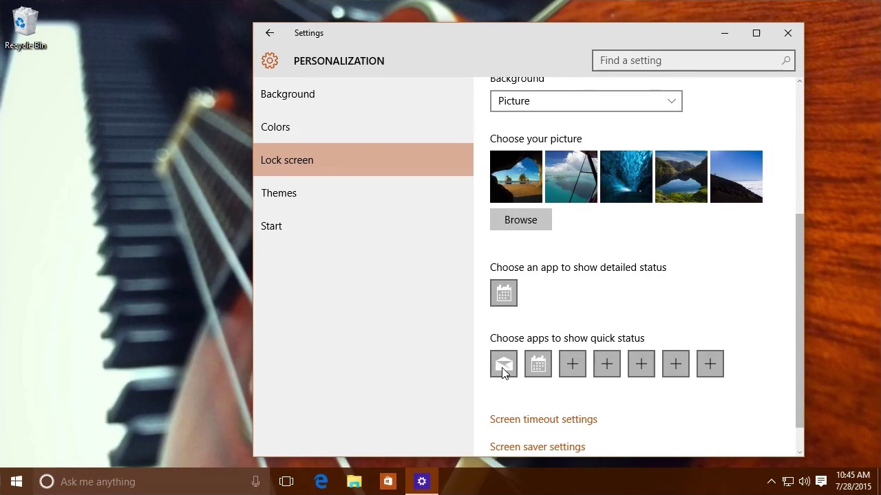
{"action": "left_click", "coordinate": [572, 363]}
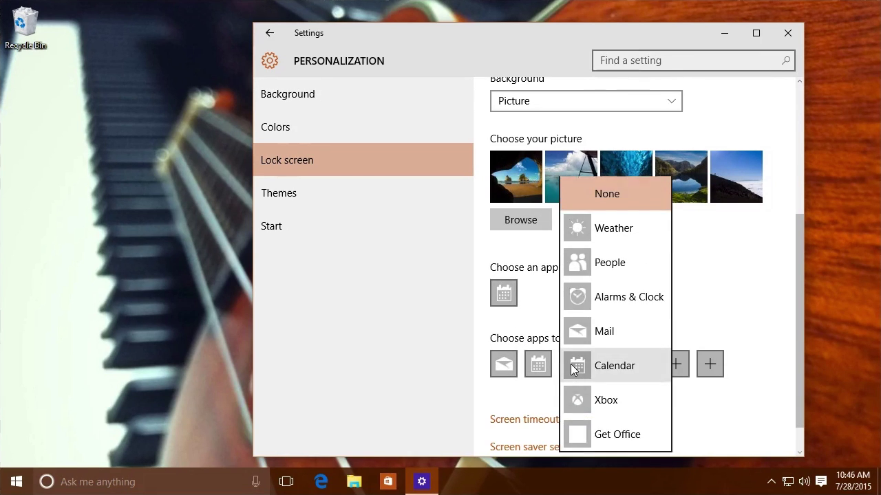
{"action": "left_click", "coordinate": [618, 232]}
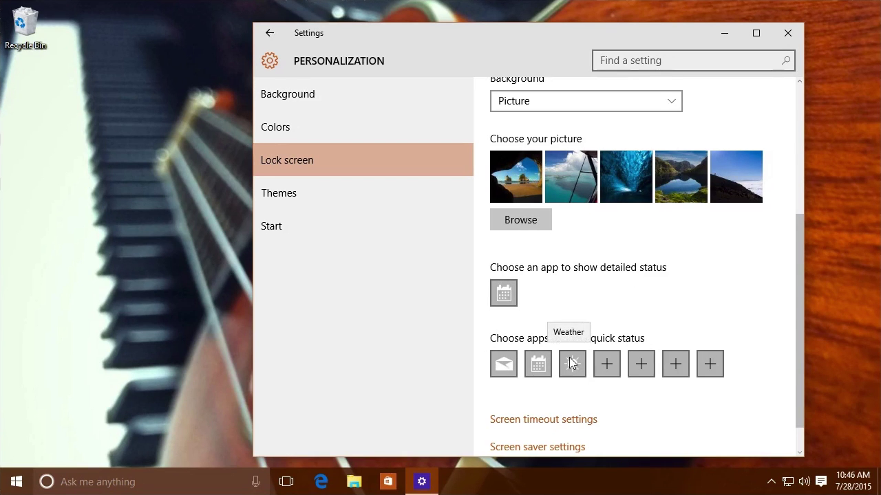
{"action": "scroll", "coordinate": [657, 327], "scroll_direction": "down", "scroll_amount": 1}
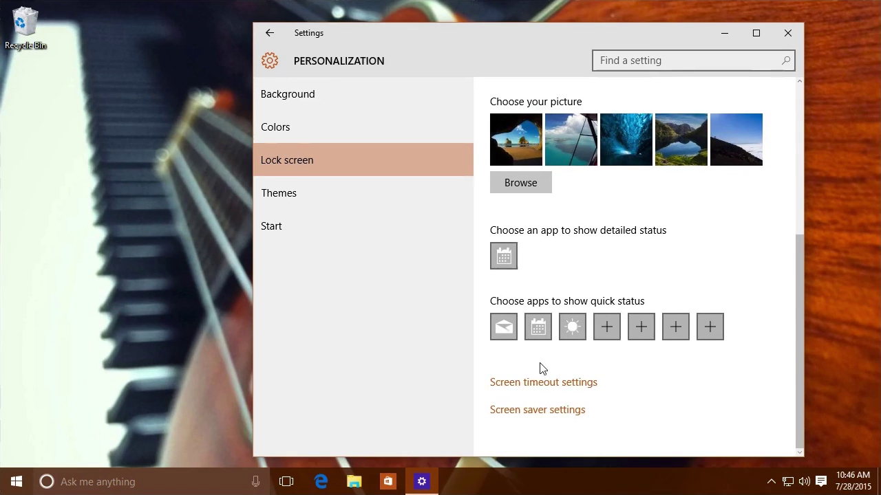
{"action": "left_click", "coordinate": [534, 413]}
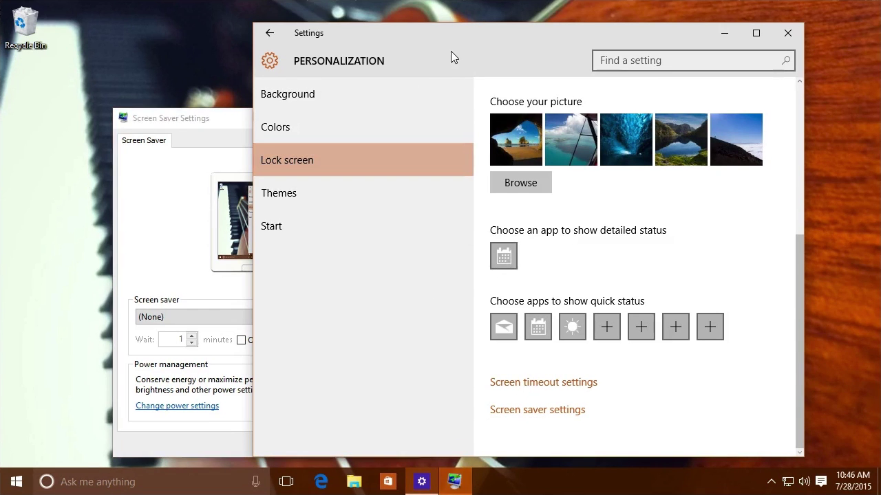
{"action": "mouse_move", "coordinate": [472, 33]}
{"action": "left_mouse_down"}
{"action": "mouse_move", "coordinate": [596, 31]}
{"action": "mouse_move", "coordinate": [626, 9]}
{"action": "mouse_move", "coordinate": [619, 21]}
{"action": "left_mouse_up"}
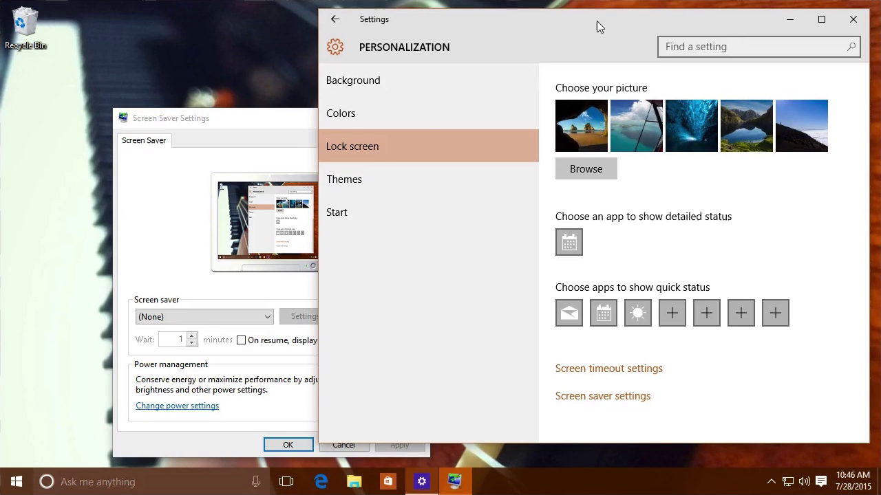
{"action": "left_click", "coordinate": [158, 172]}
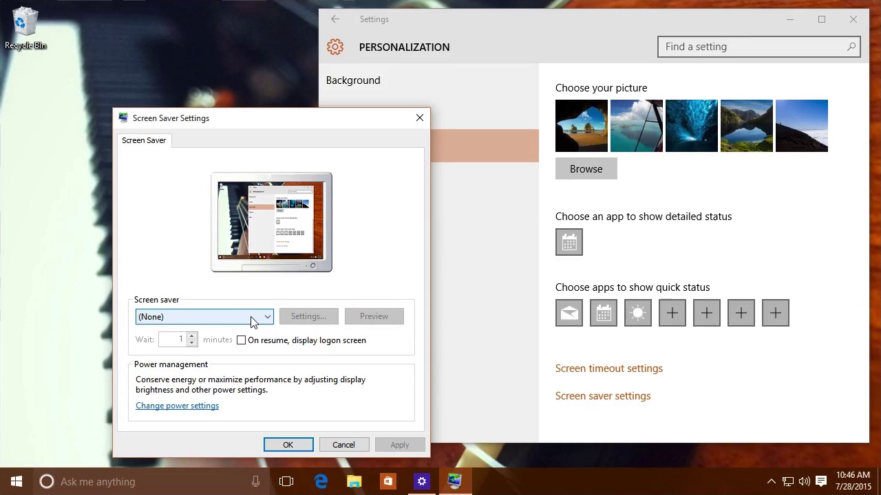
{"action": "left_click", "coordinate": [260, 316]}
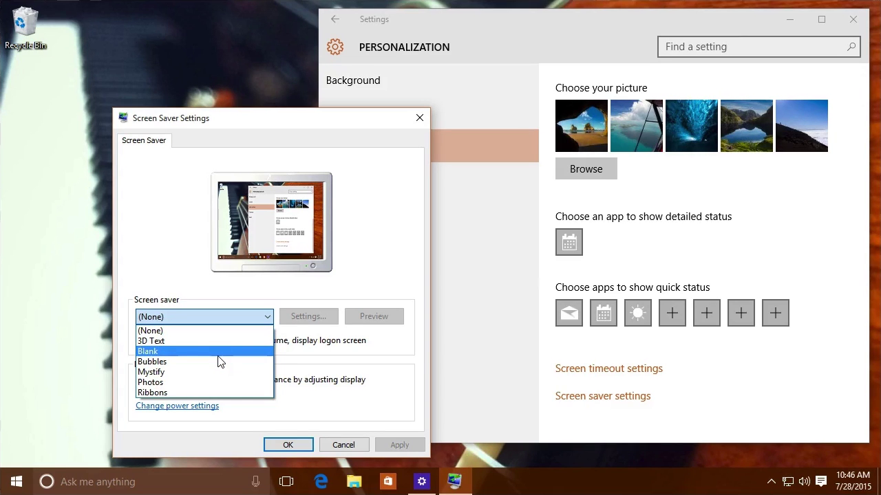
{"action": "left_click", "coordinate": [218, 355]}
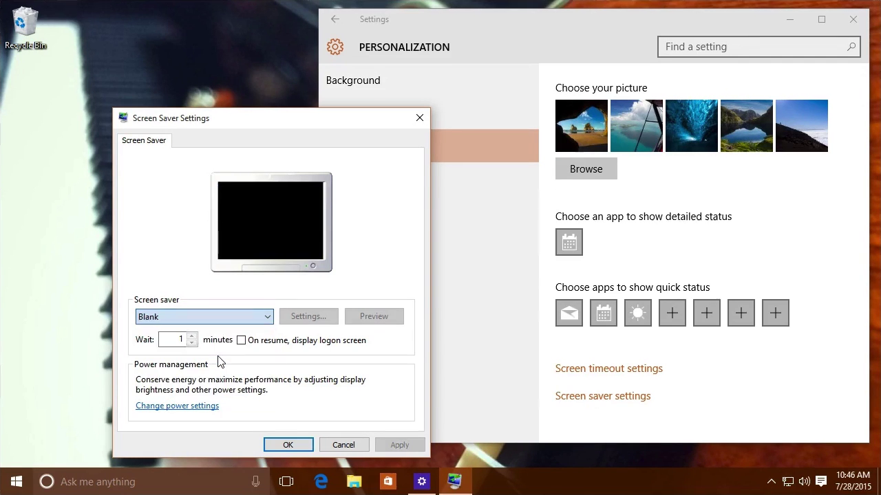
{"action": "left_click", "coordinate": [241, 316]}
{"action": "left_click", "coordinate": [168, 362]}
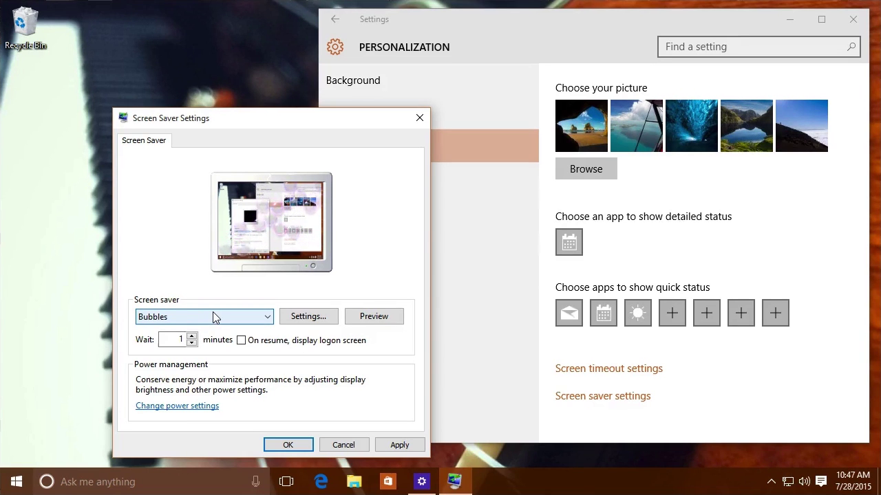
{"action": "left_click", "coordinate": [353, 446]}
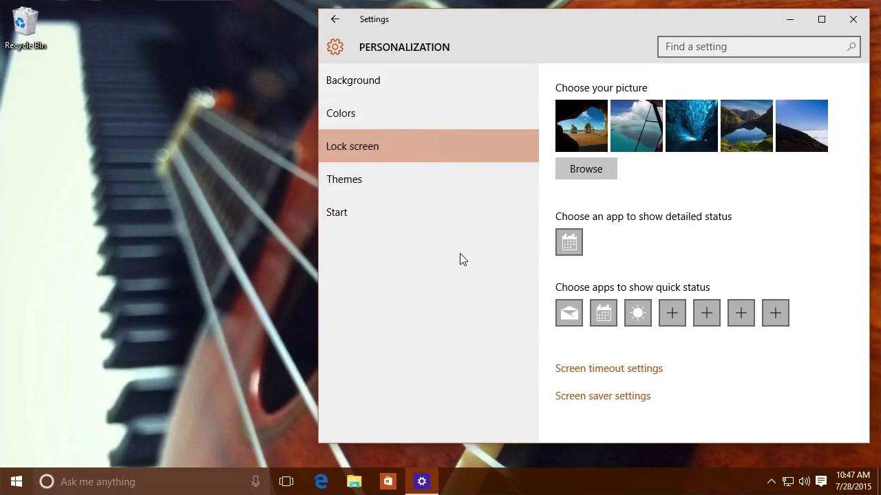
{"action": "mouse_move", "coordinate": [562, 199]}
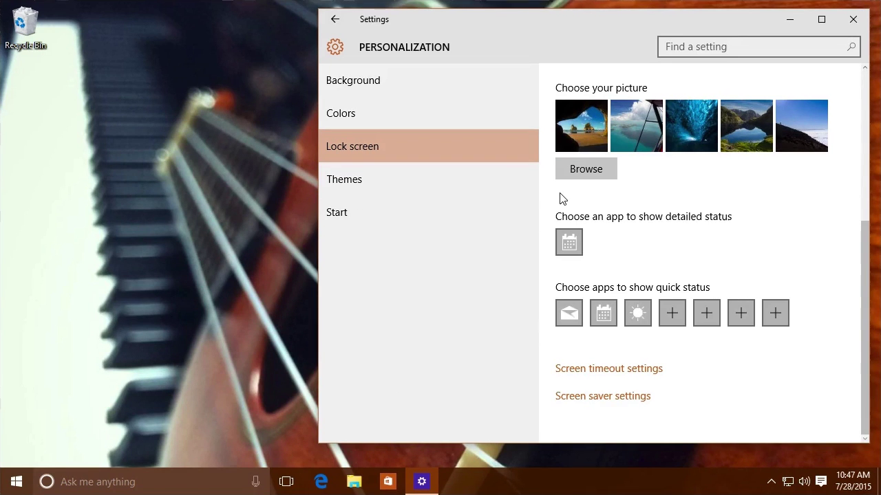
- Open the full theme settings in Control Panel and apply the Flowers theme
{"action": "left_click", "coordinate": [354, 186]}
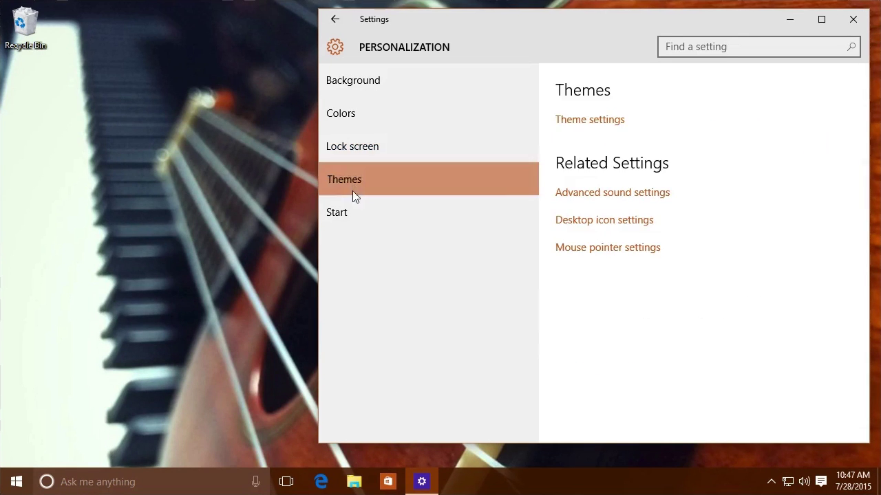
{"action": "left_click", "coordinate": [590, 123]}
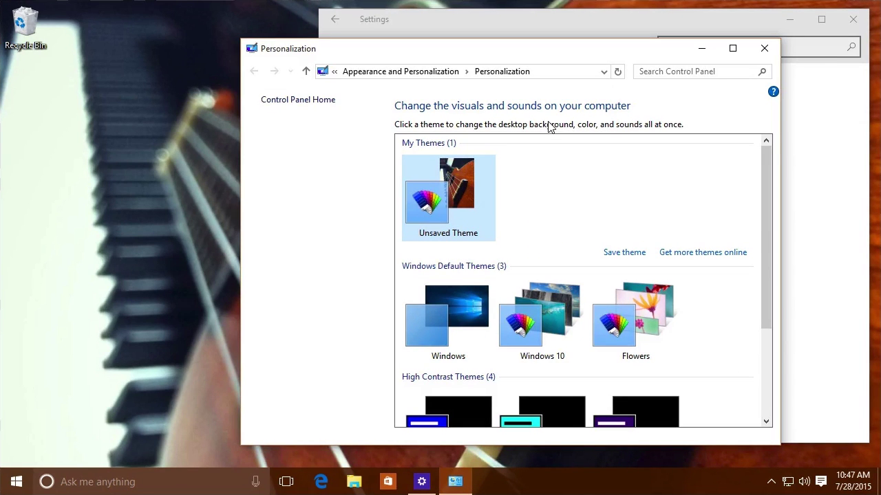
{"action": "scroll", "coordinate": [528, 194], "scroll_direction": "down", "scroll_amount": 2}
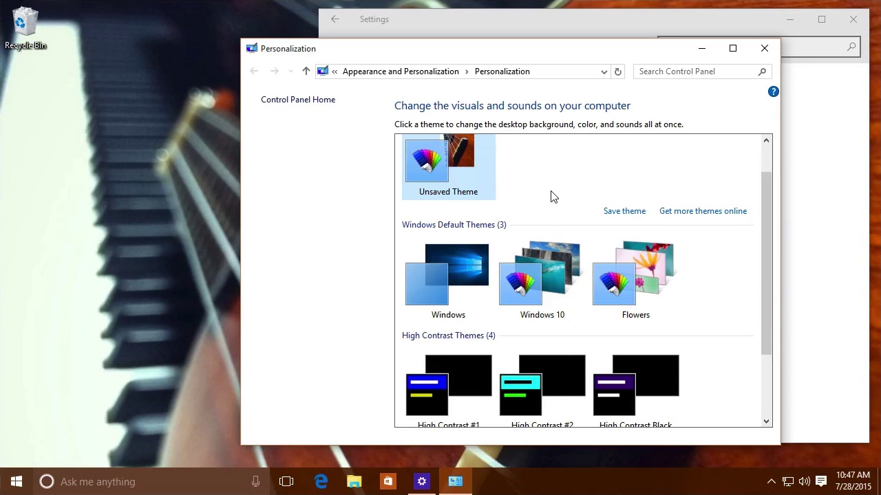
{"action": "scroll", "coordinate": [602, 233], "scroll_direction": "down", "scroll_amount": 1}
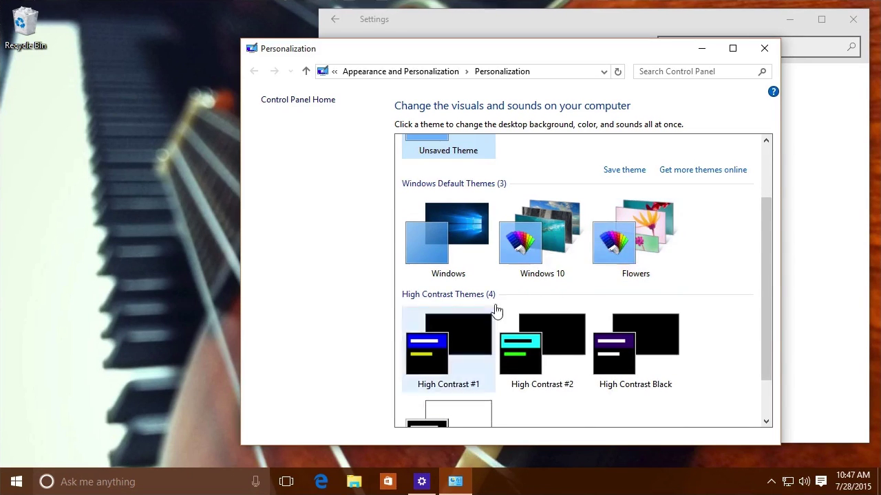
{"action": "left_click", "coordinate": [636, 238]}
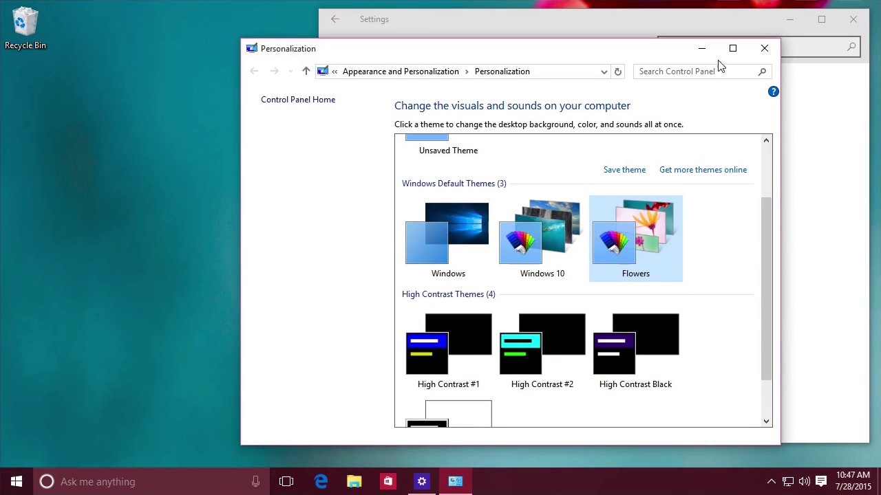
- Try the Windows theme, then apply the unsaved guitar theme and close Personalization
{"action": "left_click", "coordinate": [695, 49]}
{"action": "left_click", "coordinate": [781, 21]}
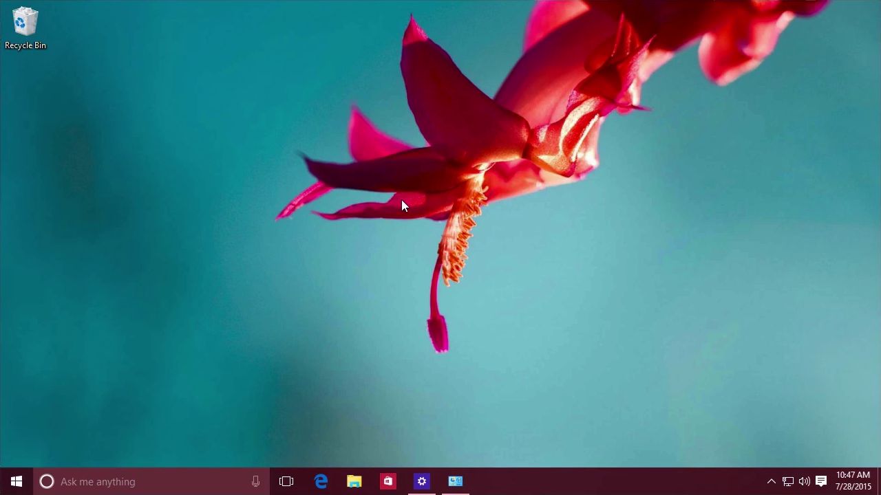
{"action": "left_click", "coordinate": [452, 482]}
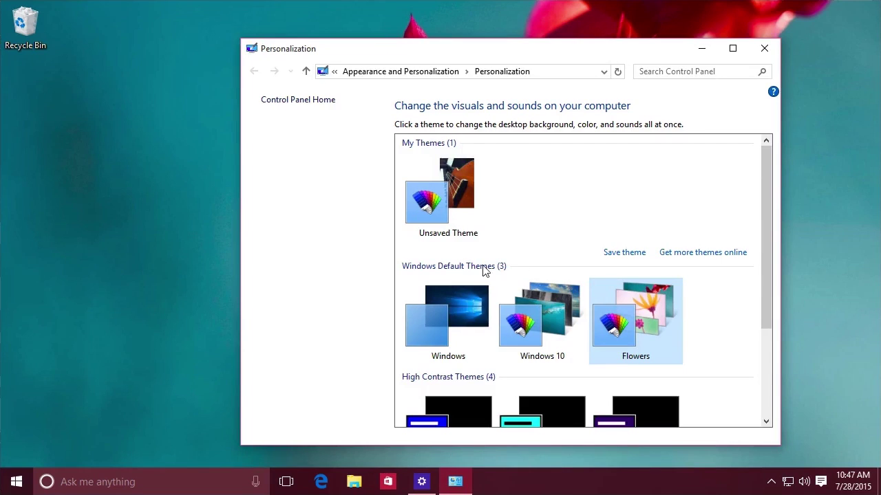
{"action": "left_click", "coordinate": [452, 309]}
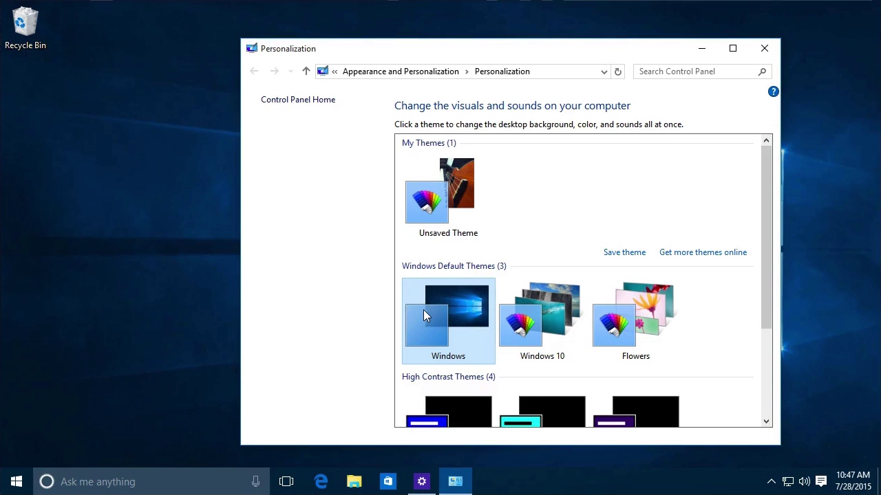
{"action": "left_click", "coordinate": [454, 196]}
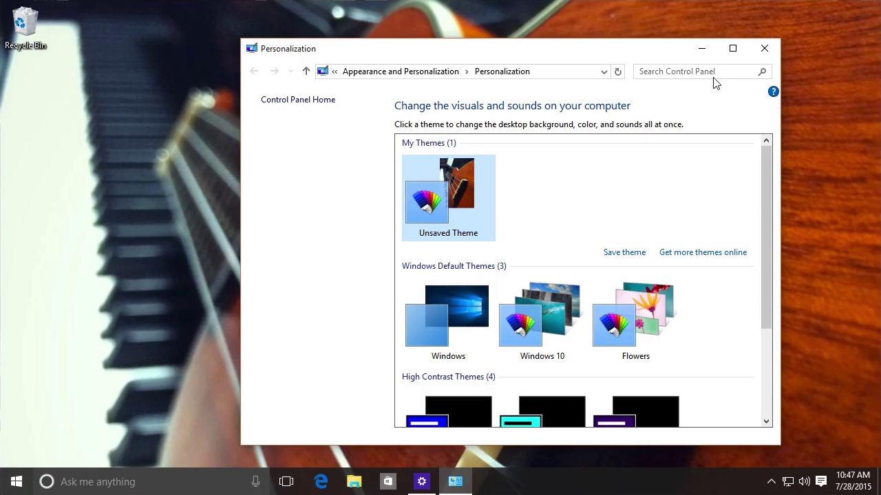
{"action": "left_click", "coordinate": [764, 48]}
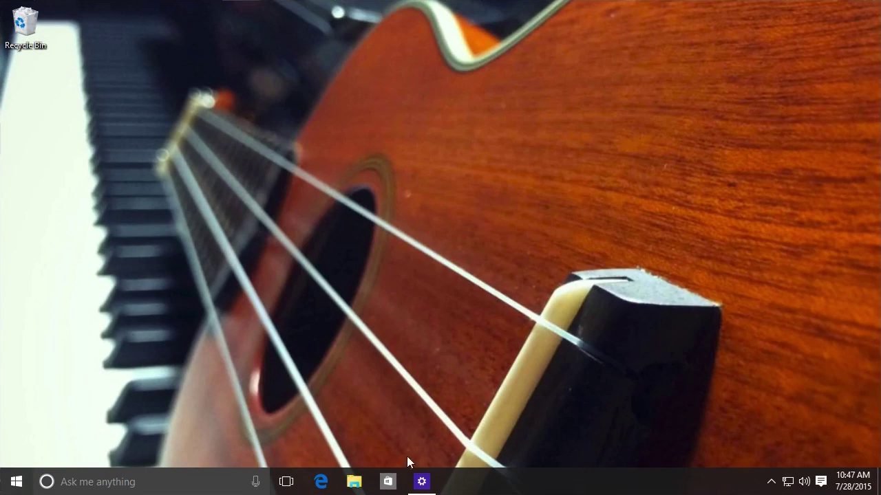
- Switch Documents on among the folders shown on Start, then check Start
{"action": "left_click", "coordinate": [422, 481]}
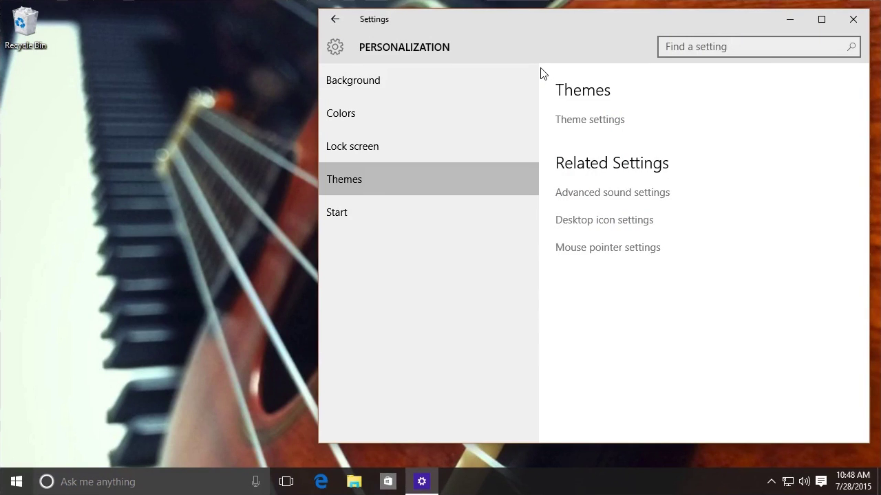
{"action": "left_click", "coordinate": [356, 213]}
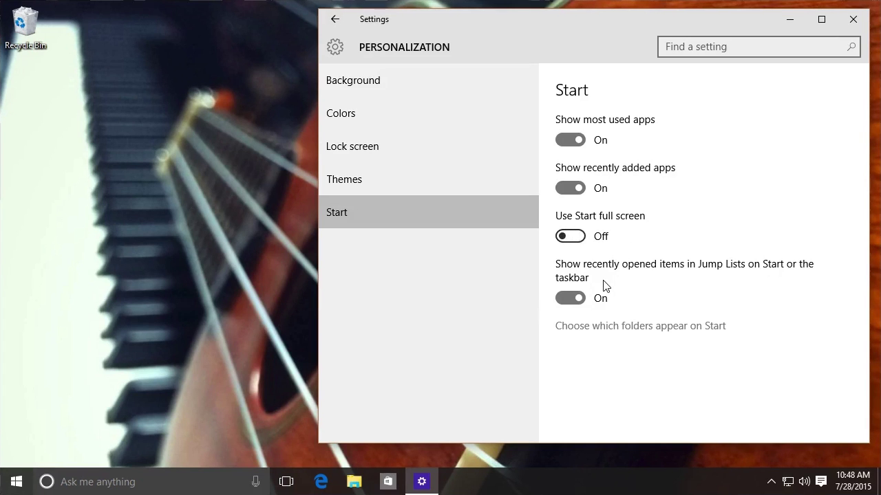
{"action": "left_click", "coordinate": [639, 329]}
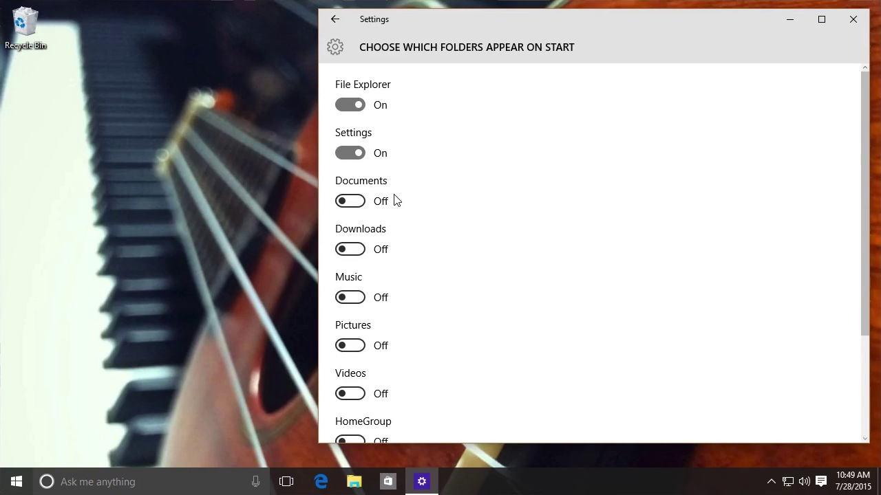
{"action": "left_click", "coordinate": [362, 202]}
{"action": "scroll", "coordinate": [440, 219], "scroll_direction": "down", "scroll_amount": 3}
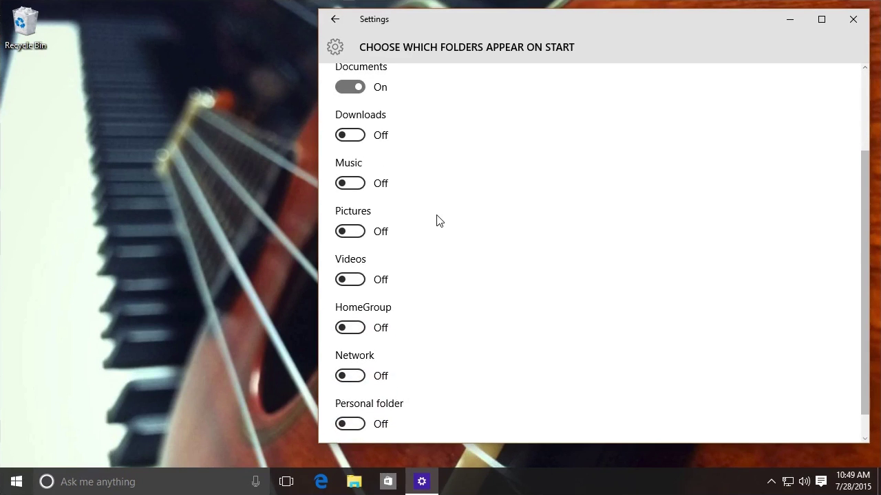
{"action": "scroll", "coordinate": [440, 193], "scroll_direction": "down", "scroll_amount": 1}
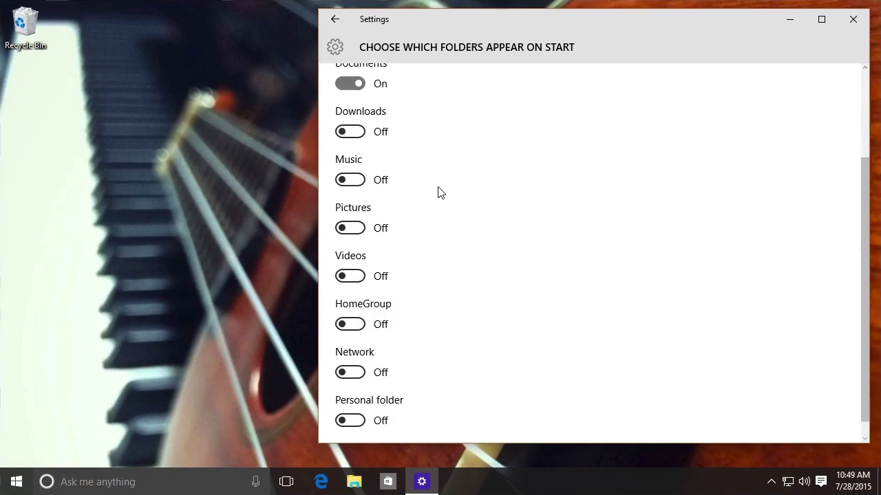
{"action": "scroll", "coordinate": [440, 193], "scroll_direction": "up", "scroll_amount": 3}
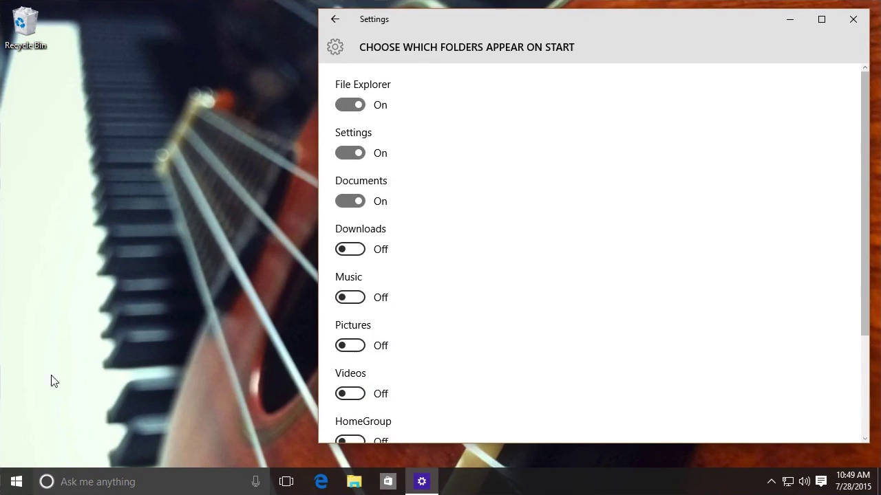
{"action": "left_click", "coordinate": [11, 486]}
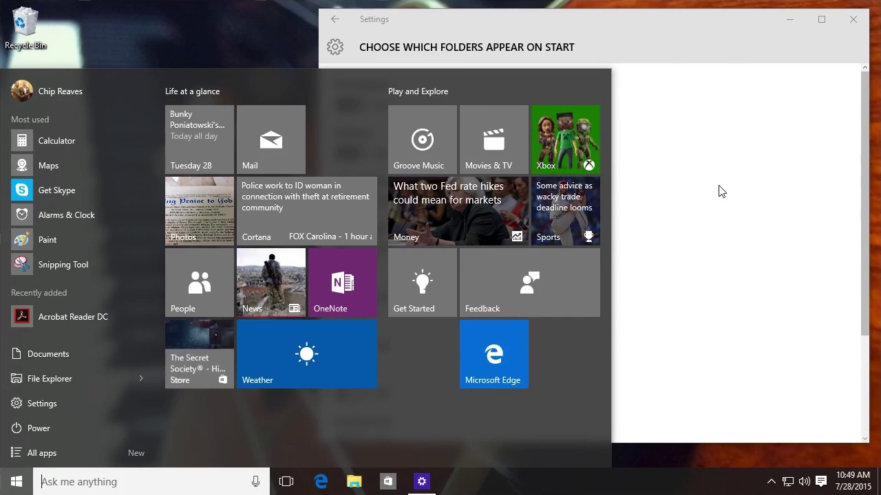
- Preview full-screen Start, then switch 'Use Start full screen' off
{"action": "left_click", "coordinate": [688, 195]}
{"action": "left_click", "coordinate": [335, 21]}
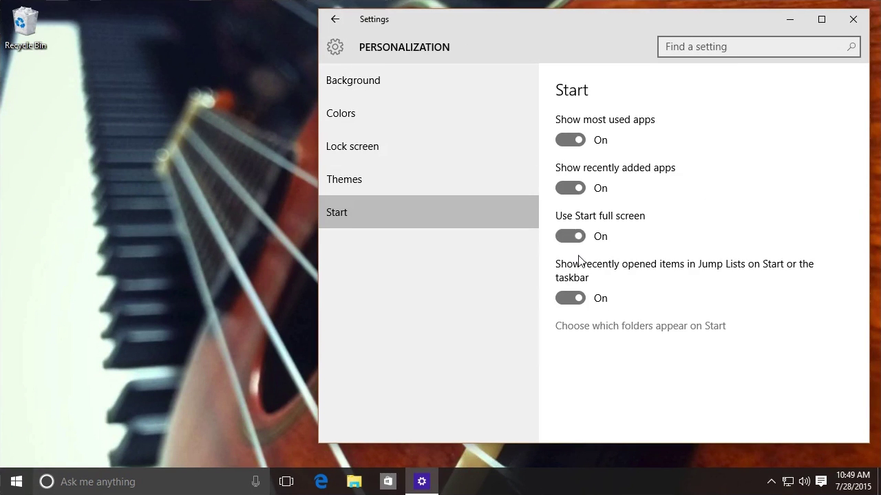
{"action": "left_click", "coordinate": [14, 487]}
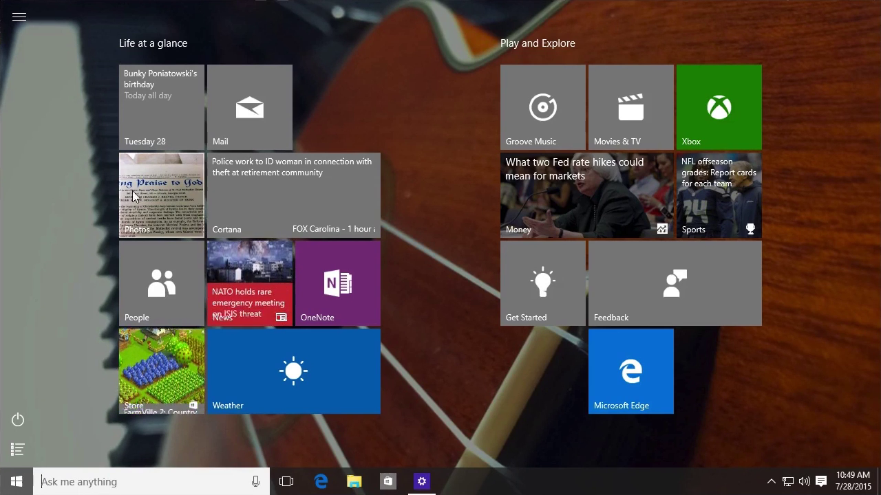
{"action": "left_click", "coordinate": [17, 482]}
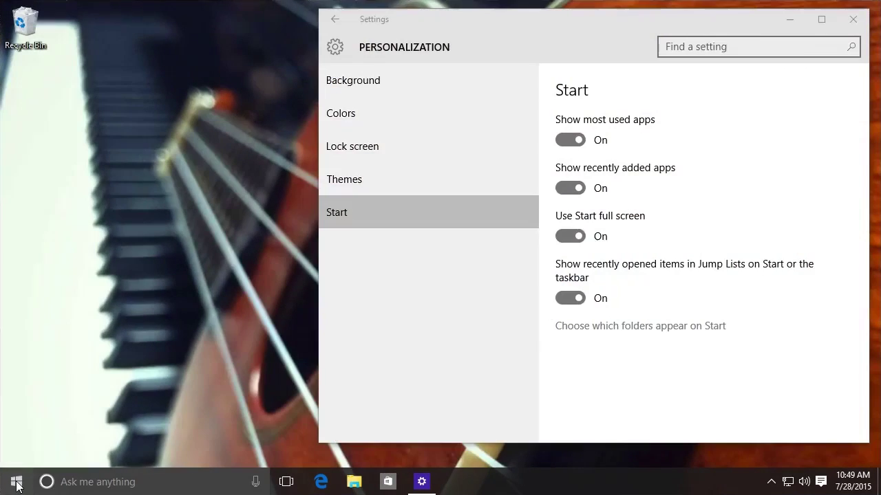
{"action": "left_click", "coordinate": [575, 237]}
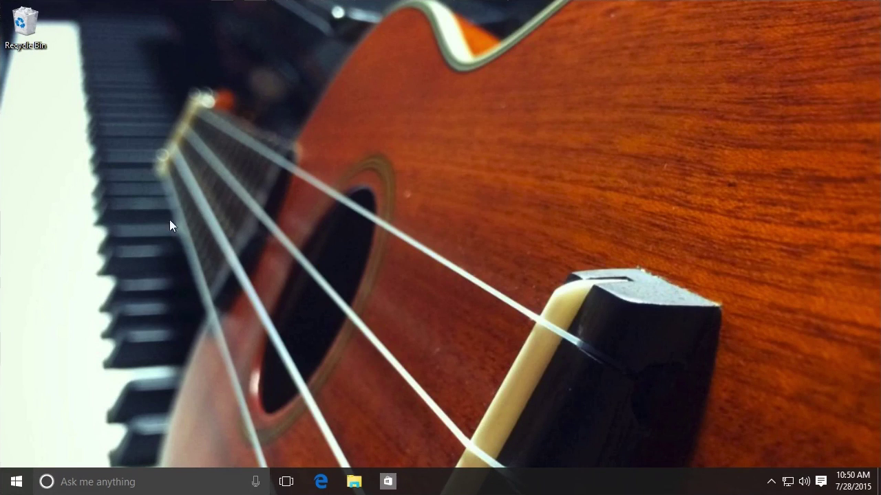
- Rename the Play and Explore tile group to 'Kids Games'
{"action": "left_click", "coordinate": [17, 482]}
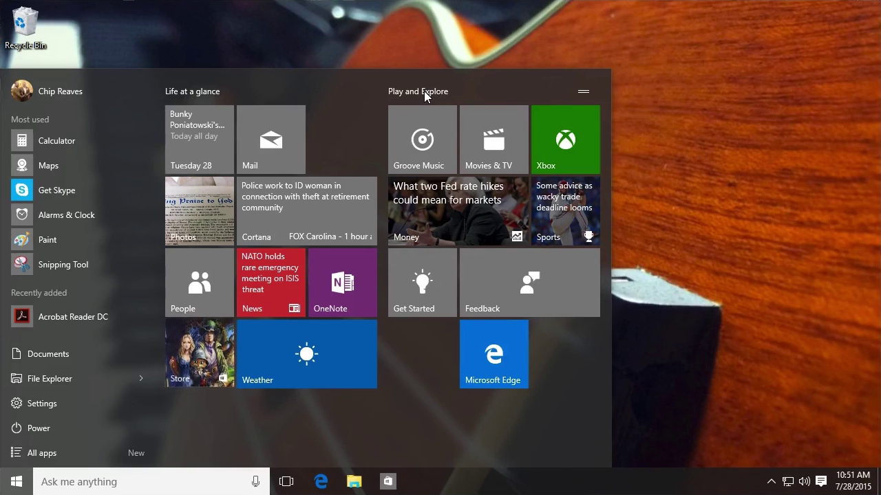
{"action": "left_click", "coordinate": [582, 94]}
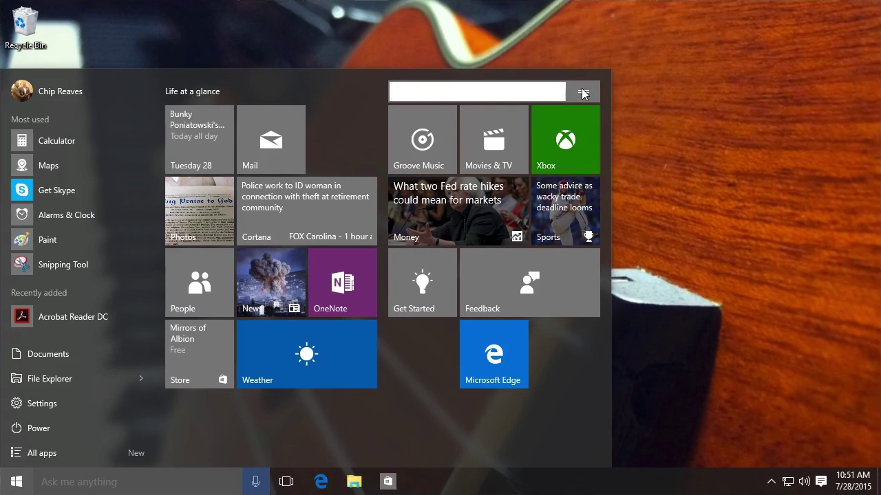
{"action": "type", "text": "Kids Games"}
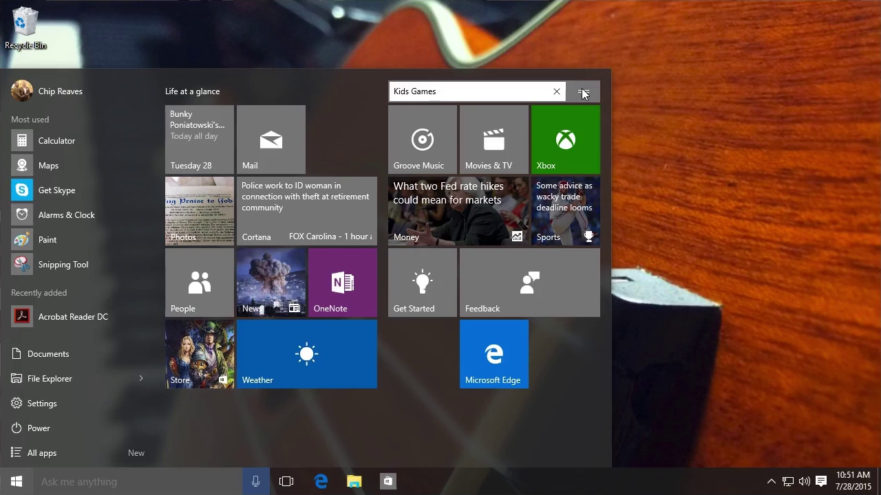
{"action": "key", "text": "Return"}
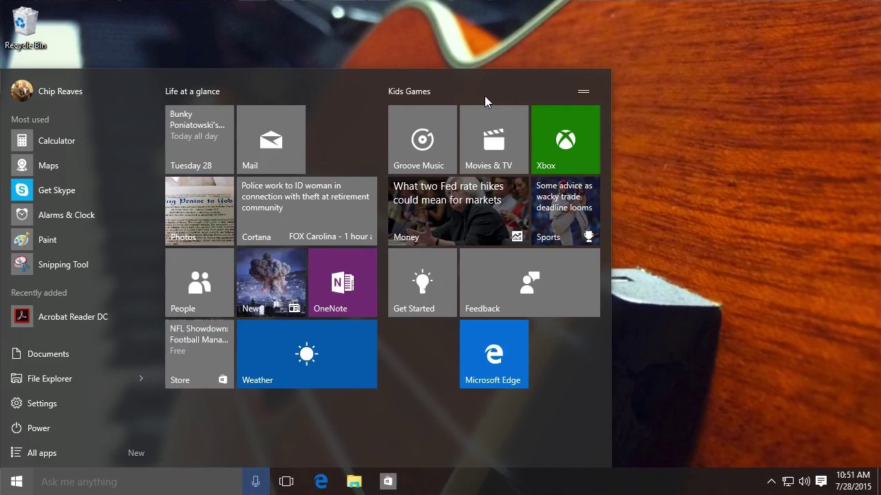
- Move Kids Games to the first position, with Life at a glance beside it
{"action": "left_click_drag", "start_coordinate": [483, 93], "coordinate": [277, 139]}
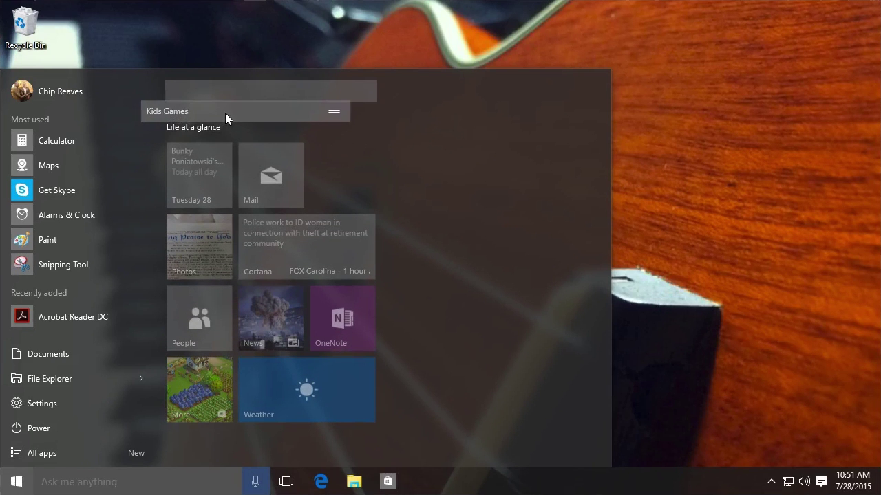
{"action": "left_click_drag", "start_coordinate": [276, 139], "coordinate": [225, 113]}
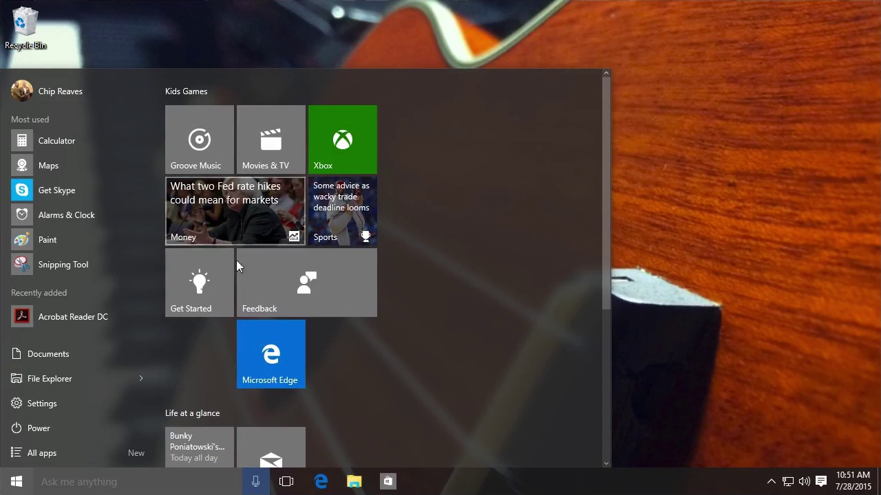
{"action": "mouse_move", "coordinate": [211, 415]}
{"action": "left_mouse_down"}
{"action": "mouse_move", "coordinate": [448, 93]}
{"action": "mouse_move", "coordinate": [419, 118]}
{"action": "left_mouse_up"}
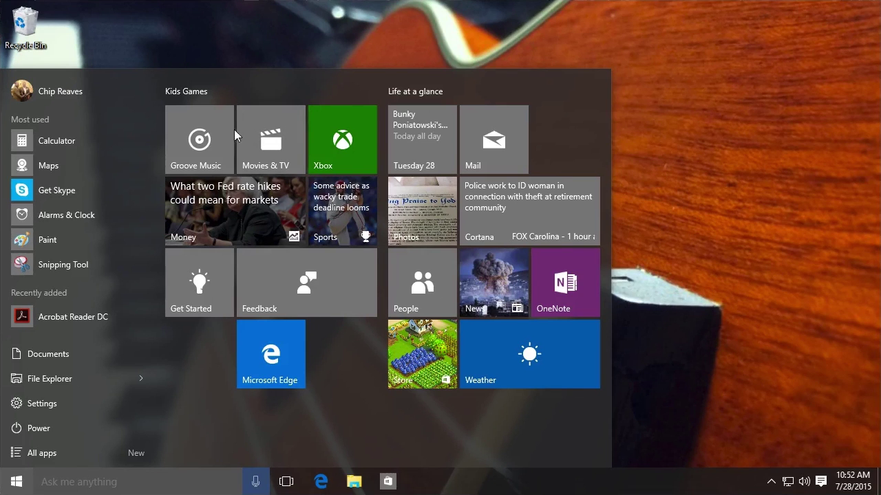
- Move Groove Music into Life at a glance beside Mail, and make the Movies & TV tile wide
{"action": "left_click", "coordinate": [196, 139]}
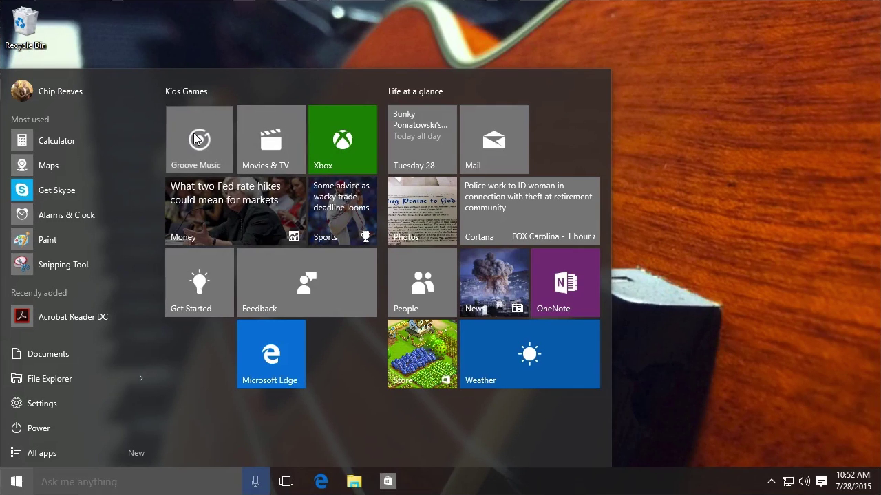
{"action": "left_click_drag", "start_coordinate": [292, 175], "coordinate": [517, 165]}
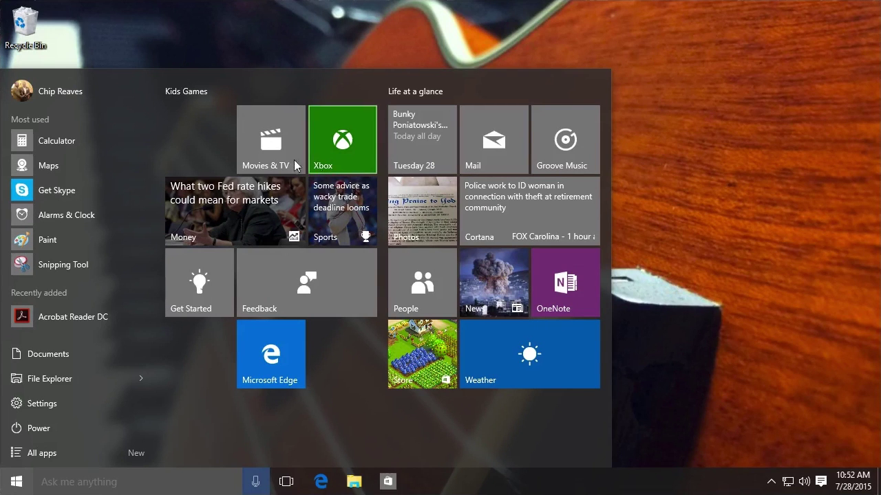
{"action": "right_click", "coordinate": [260, 136]}
{"action": "mouse_move", "coordinate": [303, 167]}
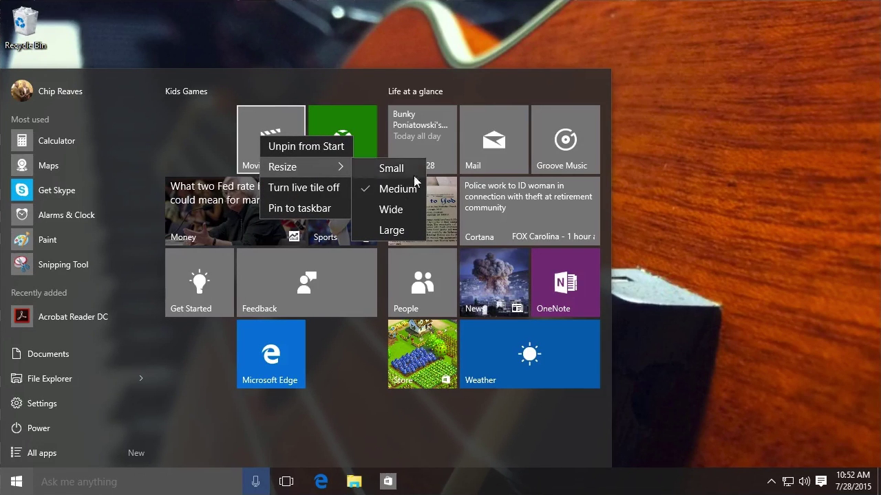
{"action": "left_click", "coordinate": [391, 209]}
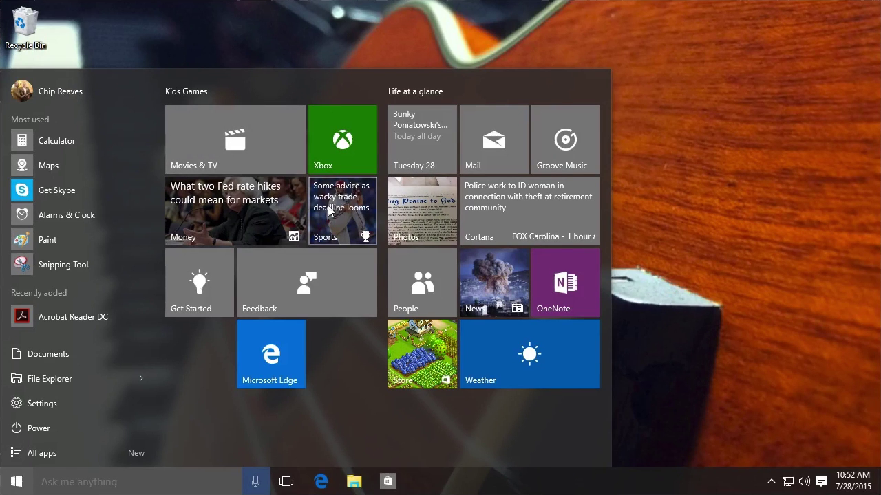
- Try the Movies & TV tile at large and small sizes, then settle on wide
{"action": "right_click", "coordinate": [224, 141]}
{"action": "mouse_move", "coordinate": [254, 172]}
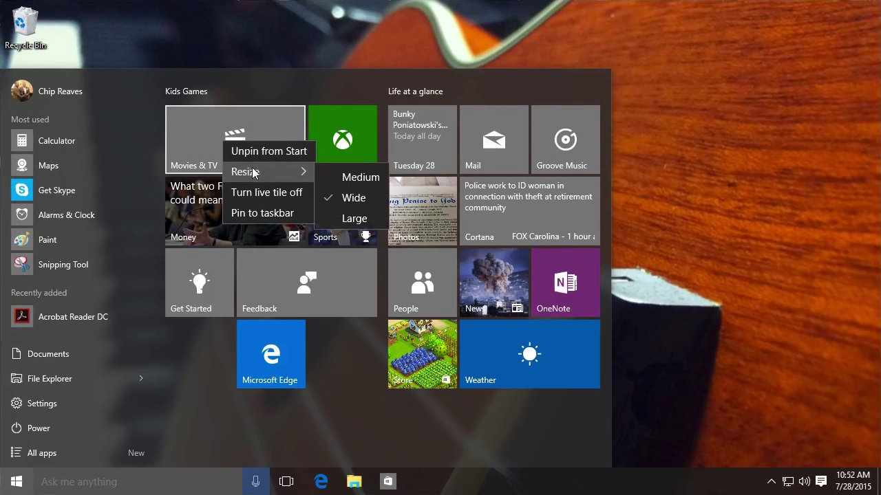
{"action": "left_click", "coordinate": [351, 232]}
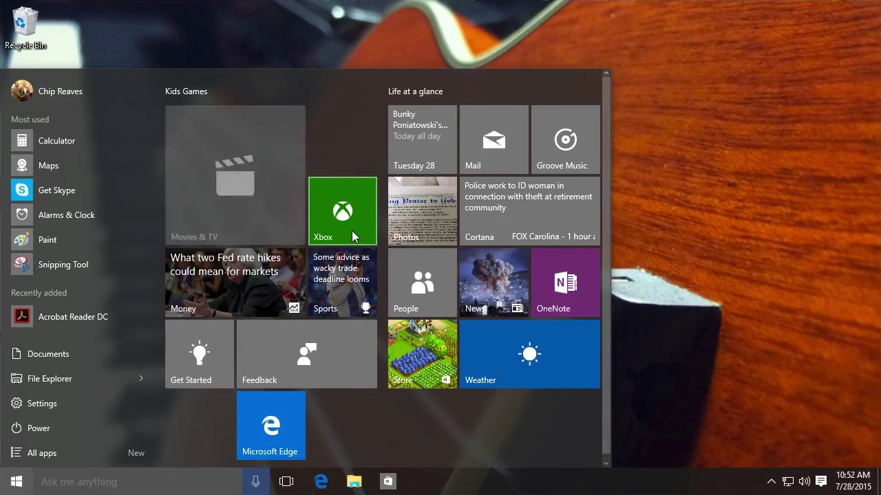
{"action": "right_click", "coordinate": [275, 203]}
{"action": "mouse_move", "coordinate": [313, 234]}
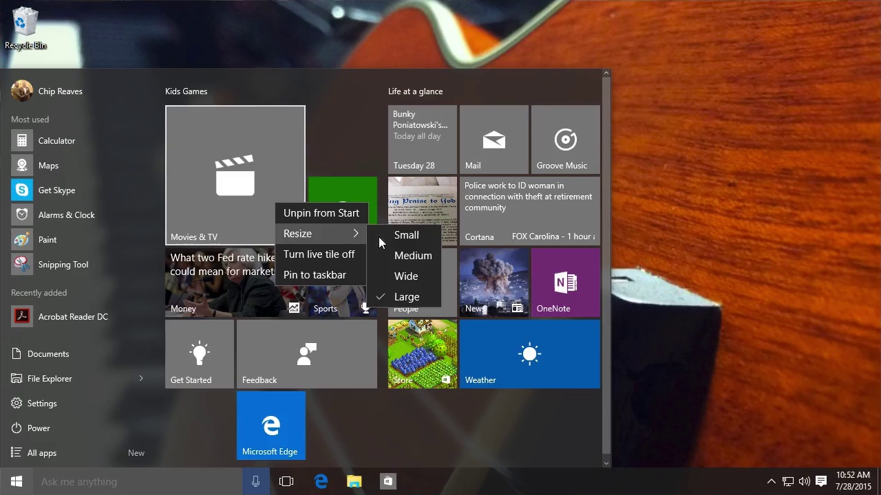
{"action": "left_click", "coordinate": [381, 237]}
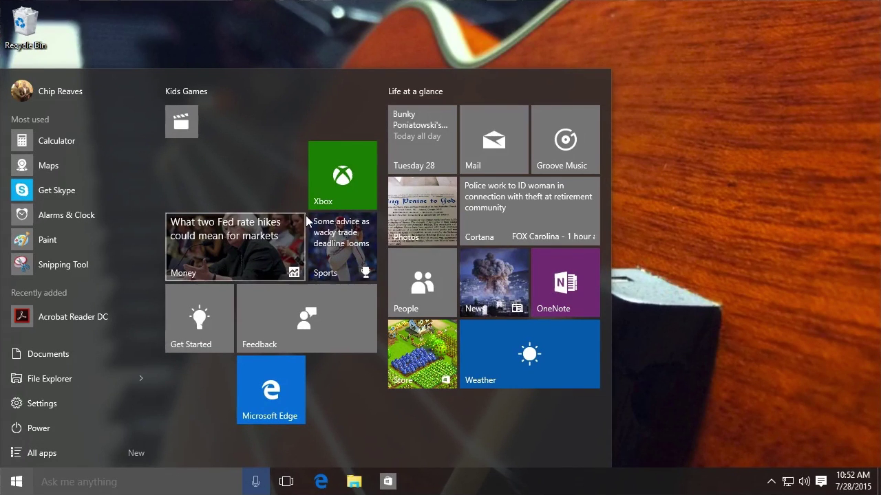
{"action": "right_click", "coordinate": [182, 127]}
{"action": "mouse_move", "coordinate": [213, 157]}
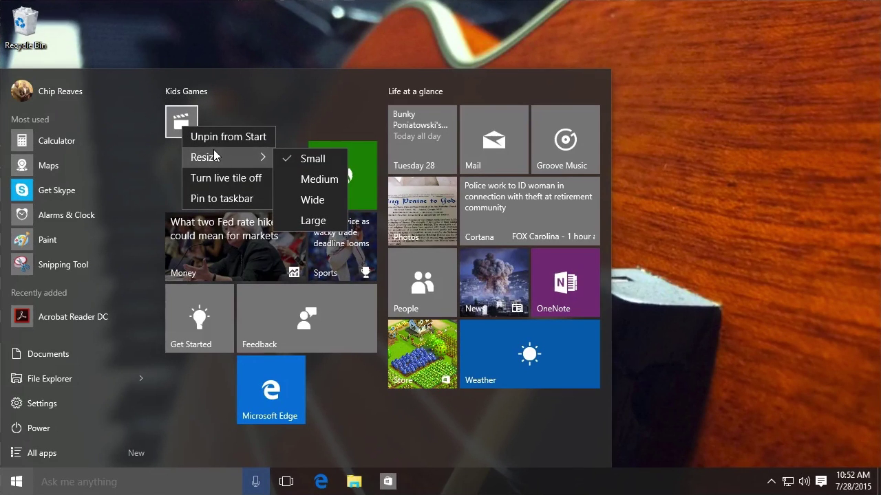
{"action": "left_click", "coordinate": [233, 111]}
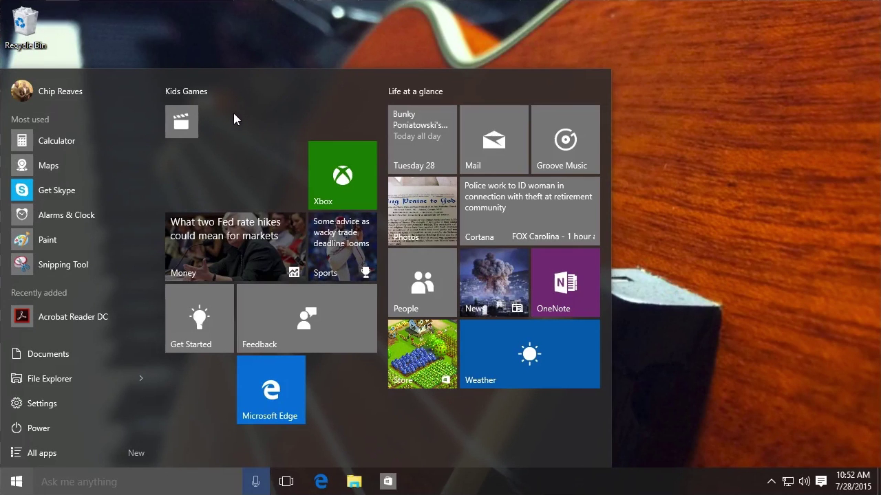
{"action": "right_click", "coordinate": [186, 126]}
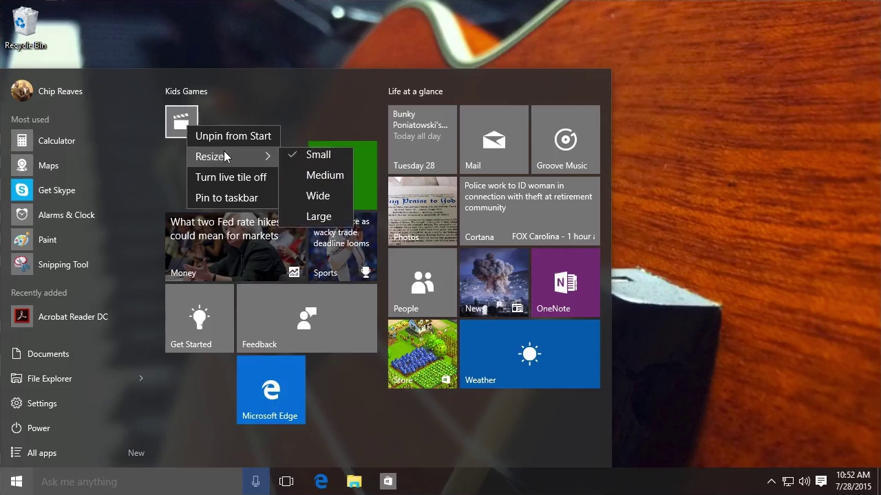
{"action": "left_click", "coordinate": [310, 199]}
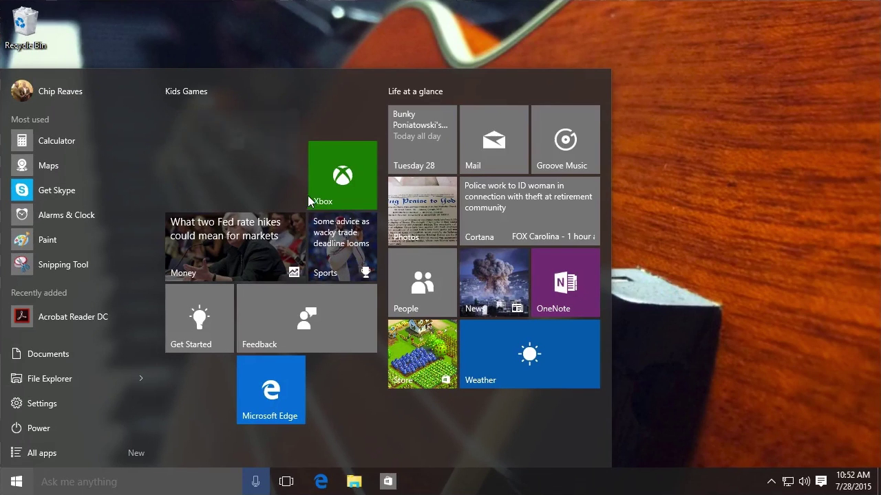
{"action": "right_click", "coordinate": [267, 141]}
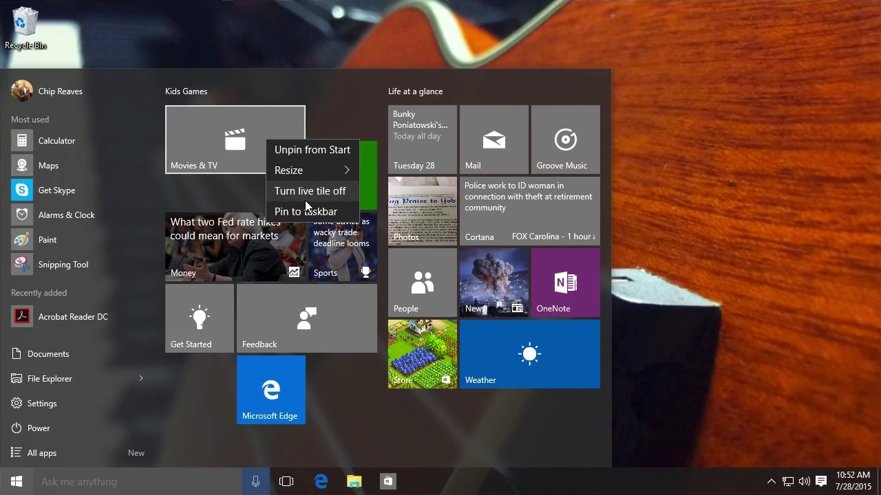
- Turn off the live tiles for Movies & TV and Money so they show static icons
{"action": "left_click", "coordinate": [209, 187]}
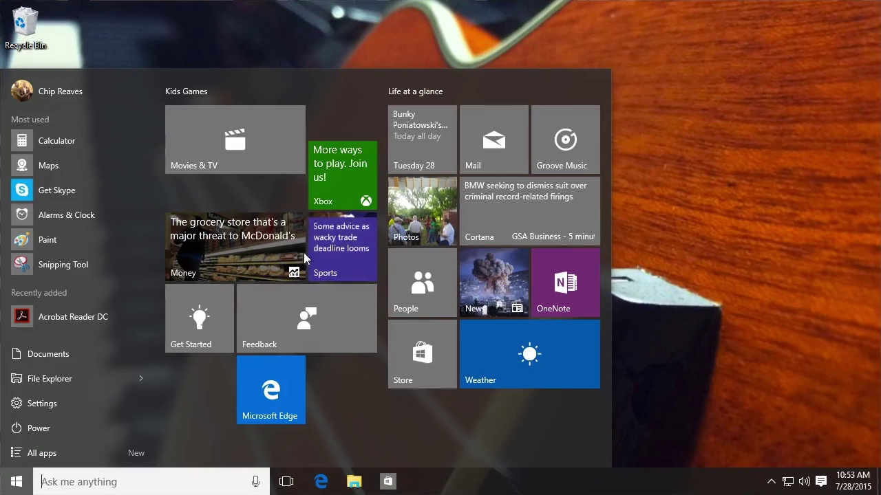
{"action": "right_click", "coordinate": [239, 236]}
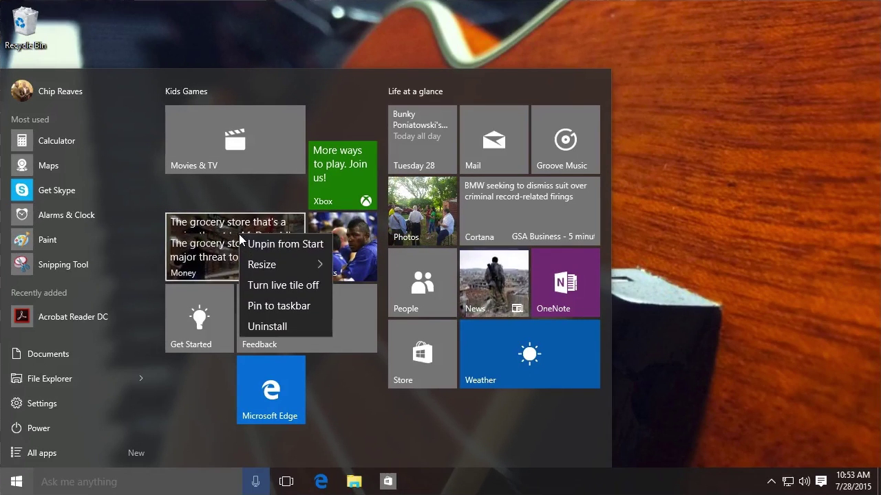
{"action": "left_click", "coordinate": [269, 285]}
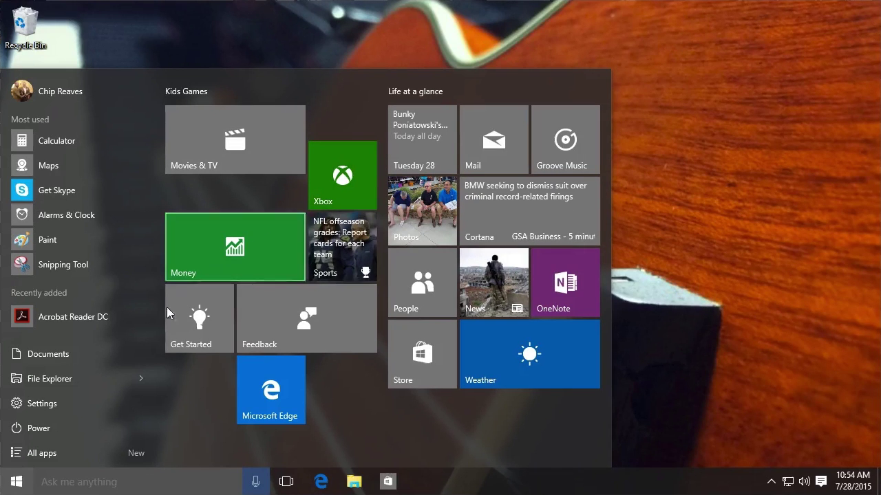
- From the All apps list, add Calculator to Kids Games, then scroll down to Excel 2016
{"action": "left_click", "coordinate": [28, 453]}
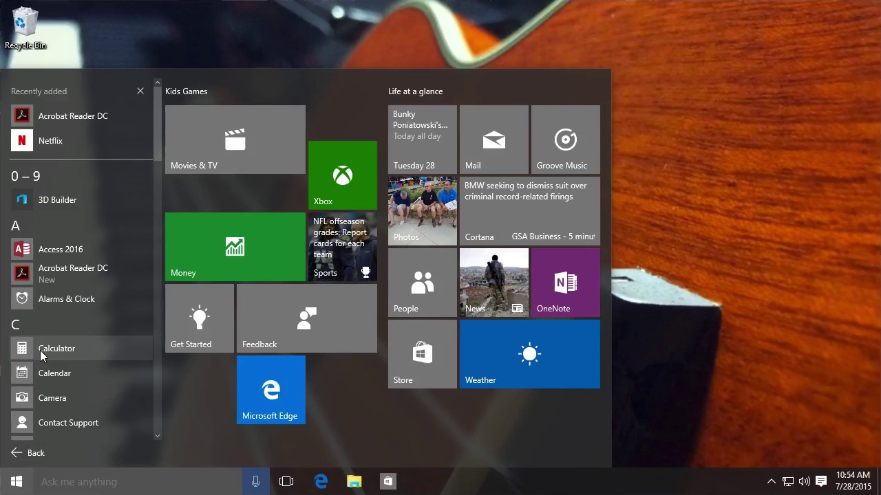
{"action": "mouse_move", "coordinate": [40, 350]}
{"action": "left_mouse_down"}
{"action": "mouse_move", "coordinate": [145, 282]}
{"action": "mouse_move", "coordinate": [234, 195]}
{"action": "left_mouse_up"}
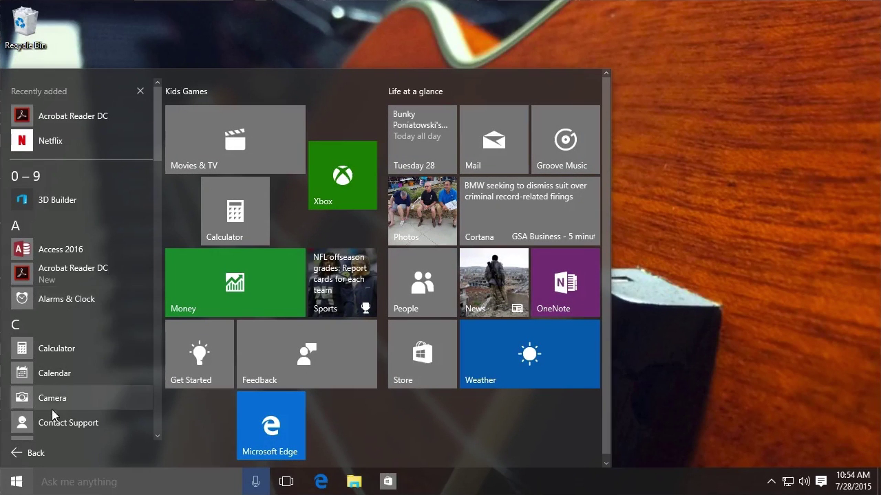
{"action": "scroll", "coordinate": [55, 397], "scroll_direction": "down", "scroll_amount": 2}
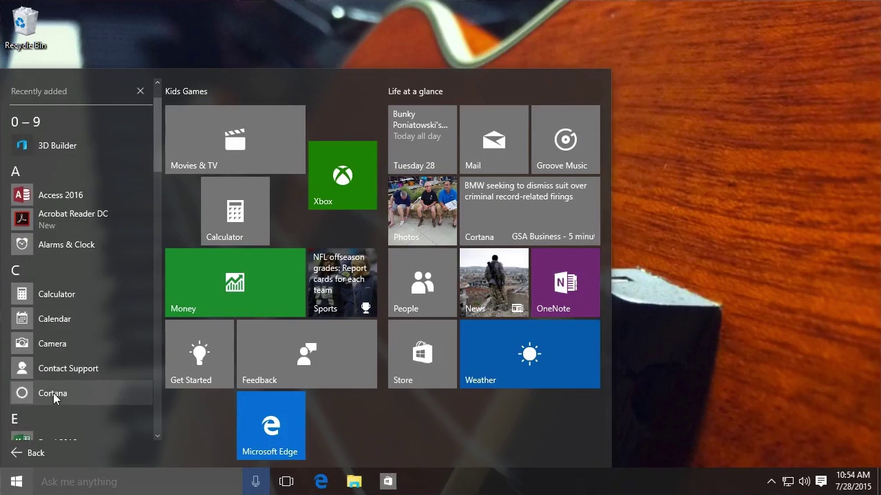
{"action": "scroll", "coordinate": [55, 398], "scroll_direction": "down", "scroll_amount": 2}
{"action": "scroll", "coordinate": [53, 396], "scroll_direction": "down", "scroll_amount": 3}
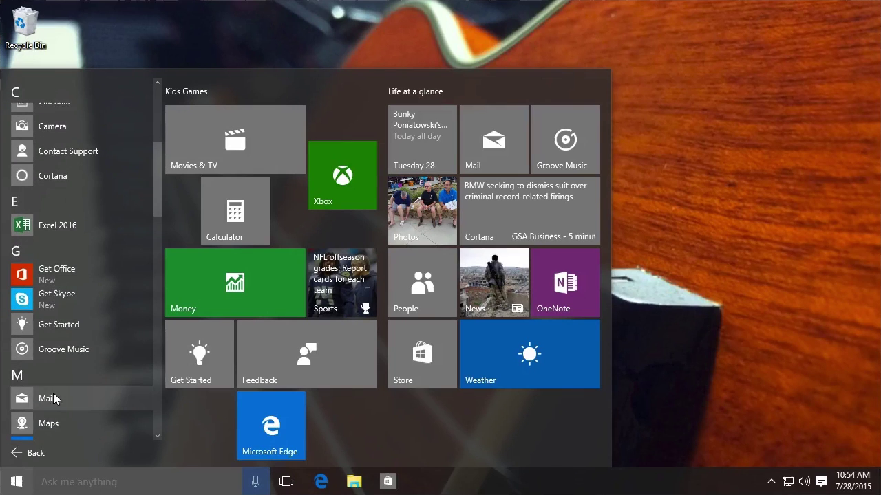
{"action": "right_click", "coordinate": [53, 231]}
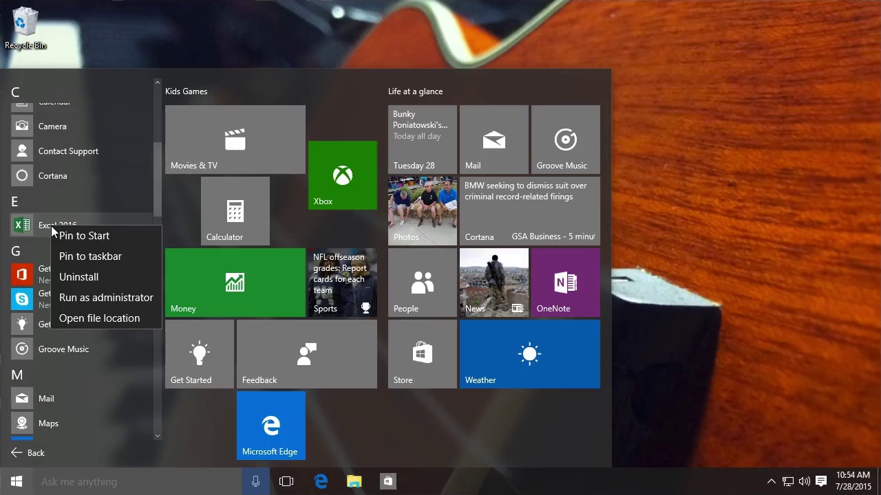
- Pin Excel 2016, Get Skype and Get Office to Start
{"action": "left_click", "coordinate": [84, 236]}
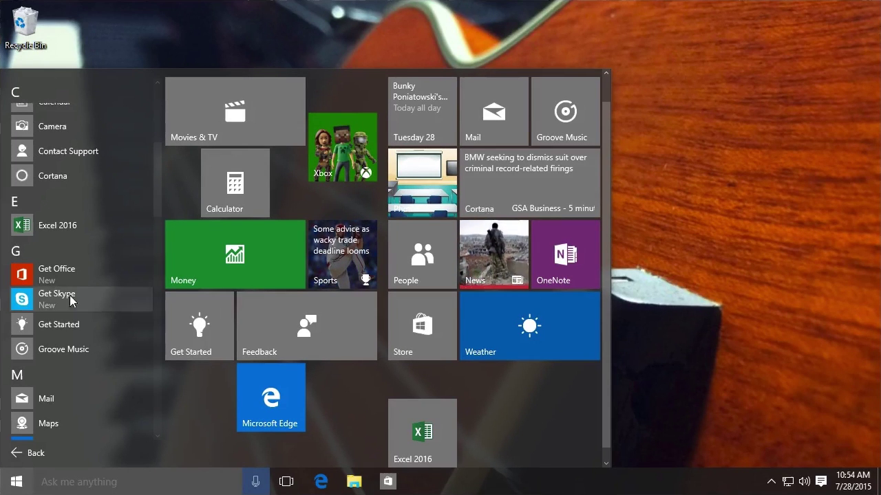
{"action": "right_click", "coordinate": [24, 302]}
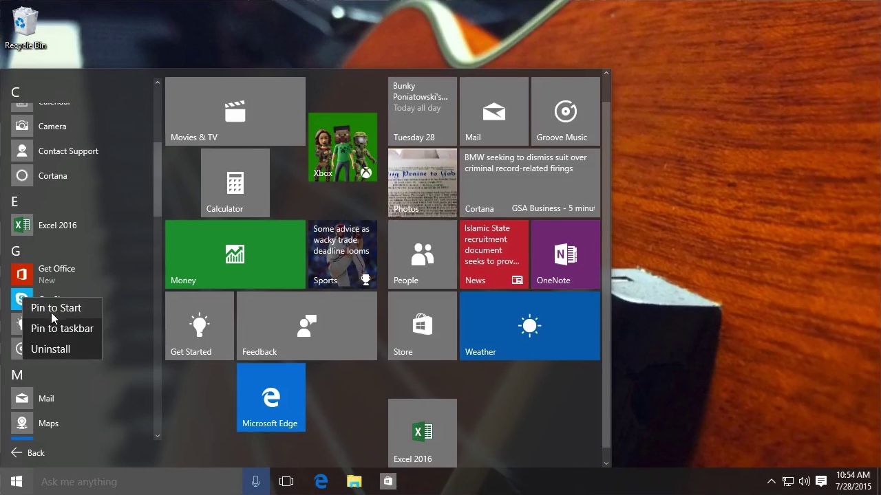
{"action": "left_click", "coordinate": [51, 310]}
{"action": "right_click", "coordinate": [29, 282]}
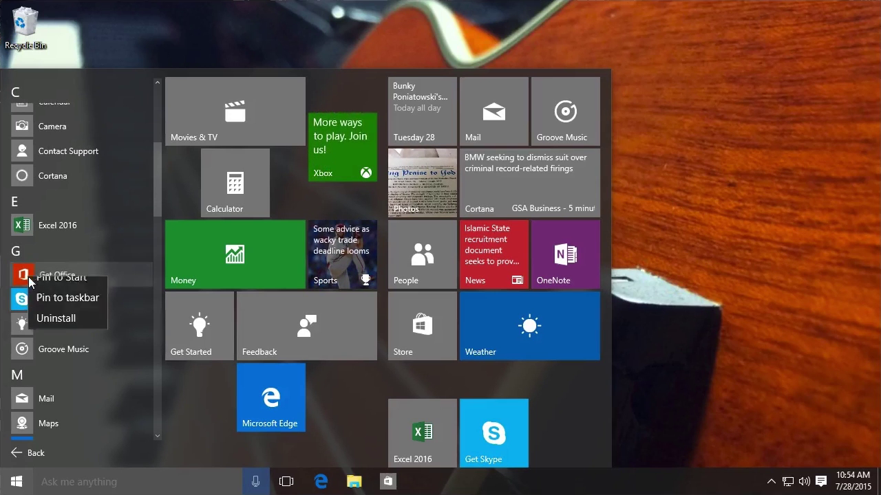
{"action": "left_click", "coordinate": [58, 292]}
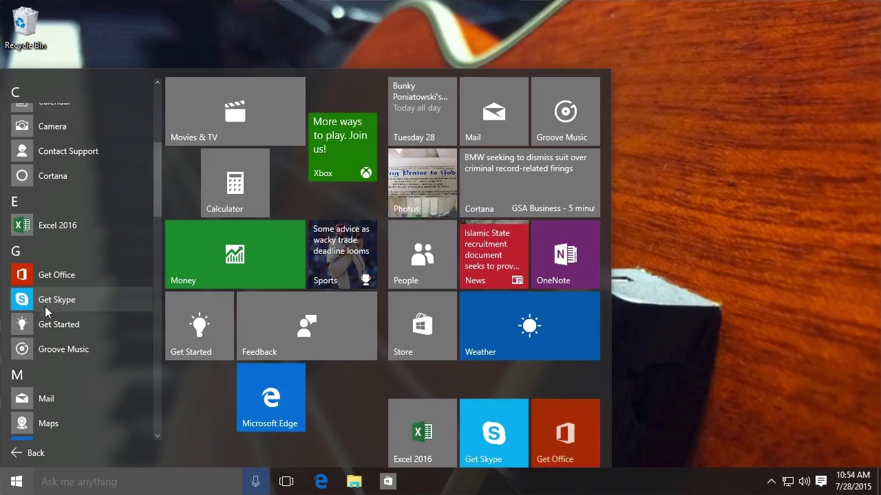
- Pin Microsoft Solitaire Collection to Start and scroll back through the app list
{"action": "scroll", "coordinate": [29, 399], "scroll_direction": "down", "scroll_amount": 3}
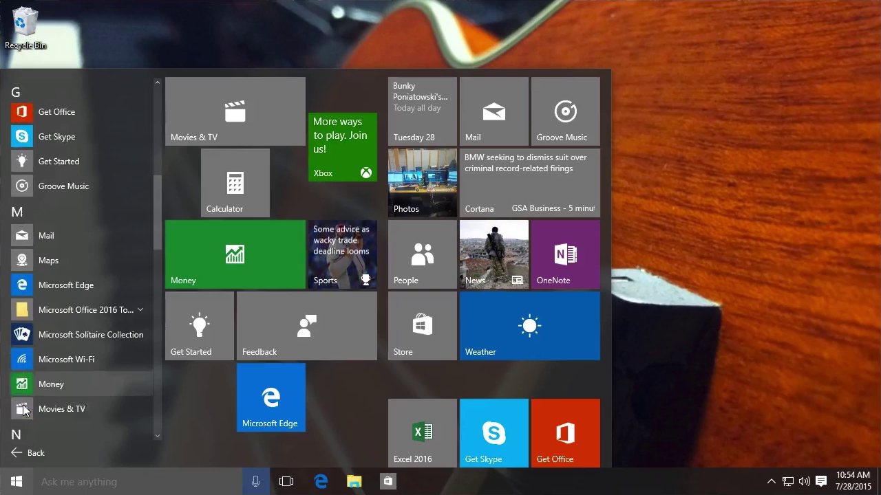
{"action": "right_click", "coordinate": [33, 340]}
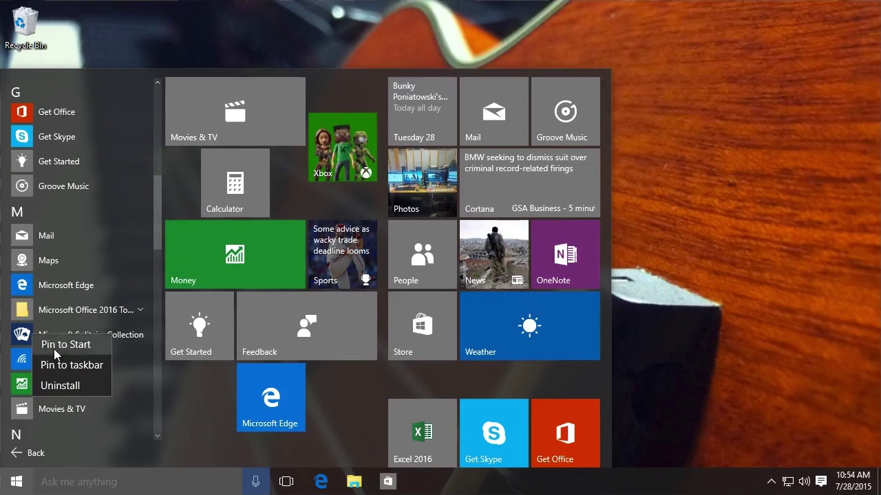
{"action": "left_click", "coordinate": [48, 345]}
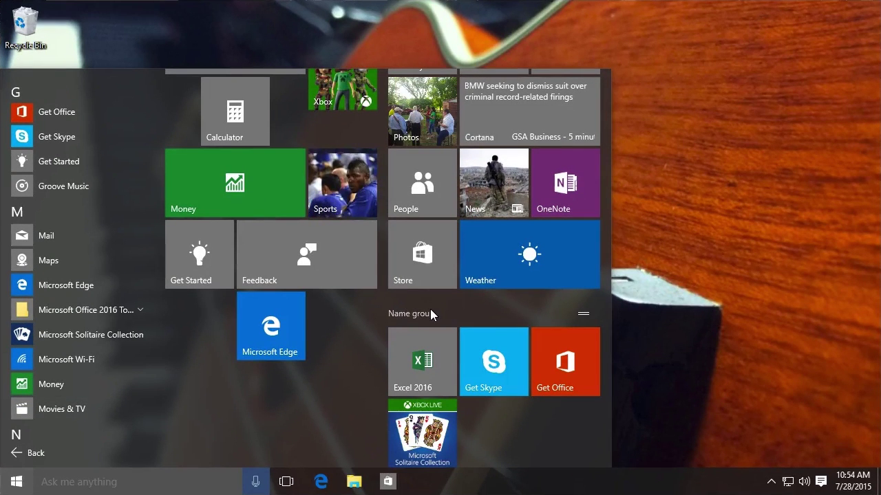
{"action": "scroll", "coordinate": [430, 313], "scroll_direction": "up", "scroll_amount": 3}
{"action": "scroll", "coordinate": [430, 309], "scroll_direction": "down", "scroll_amount": 2}
{"action": "scroll", "coordinate": [430, 309], "scroll_direction": "up", "scroll_amount": 2}
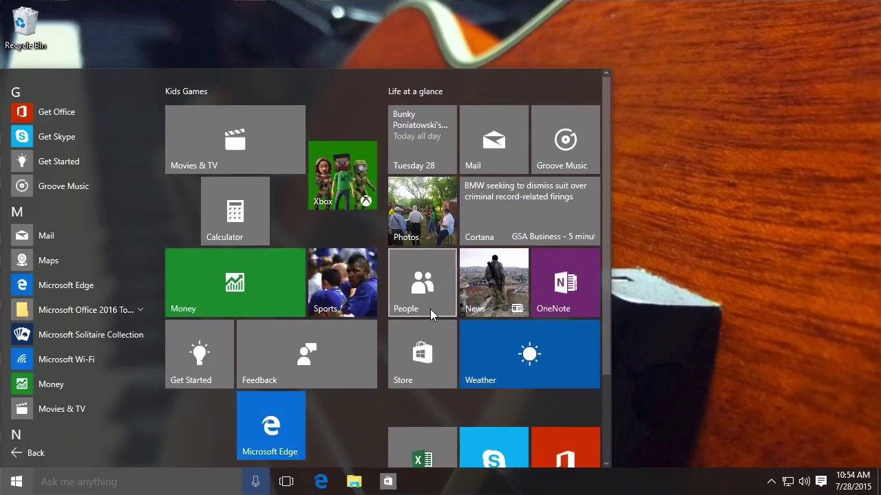
{"action": "scroll", "coordinate": [430, 310], "scroll_direction": "down", "scroll_amount": 2}
{"action": "scroll", "coordinate": [430, 310], "scroll_direction": "up", "scroll_amount": 2}
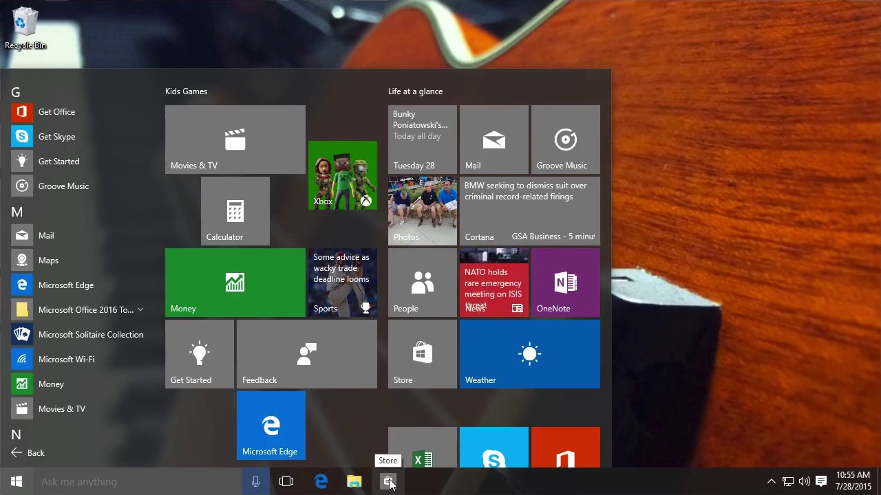
- Pin Microsoft Solitaire Collection to the taskbar and close Start, returning to the guitar desktop
{"action": "scroll", "coordinate": [369, 416], "scroll_direction": "down", "scroll_amount": 1}
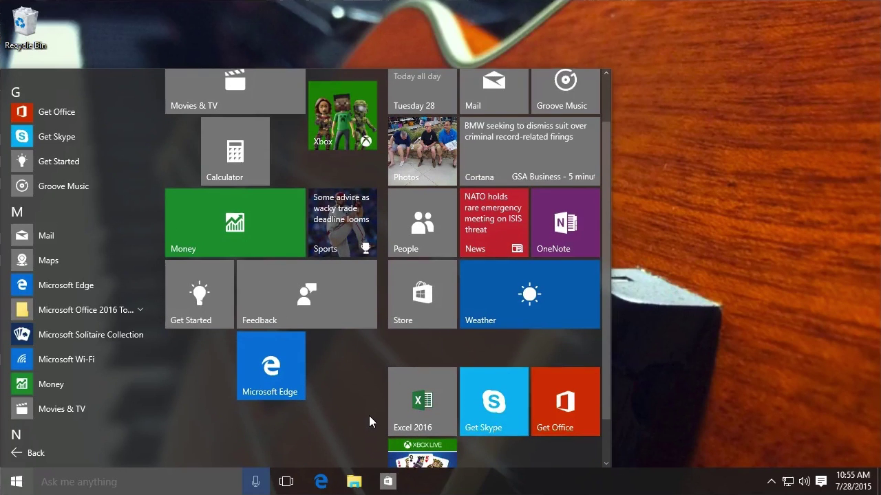
{"action": "scroll", "coordinate": [369, 415], "scroll_direction": "down", "scroll_amount": 1}
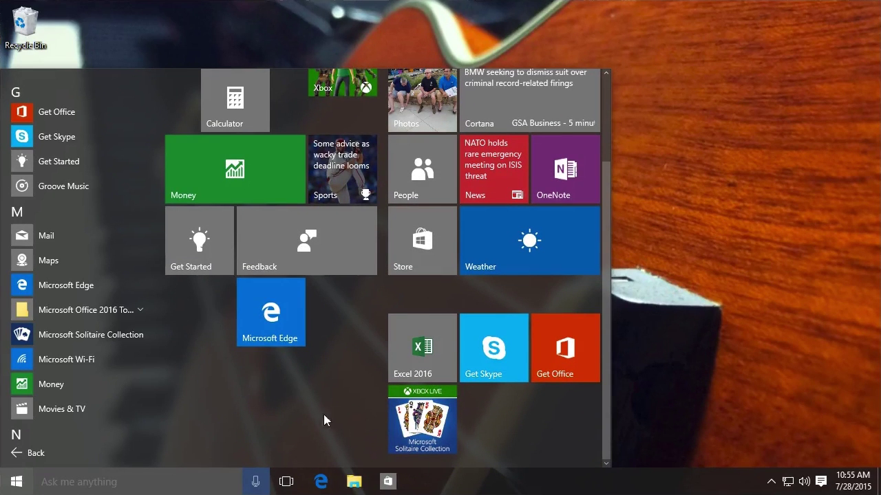
{"action": "right_click", "coordinate": [424, 416]}
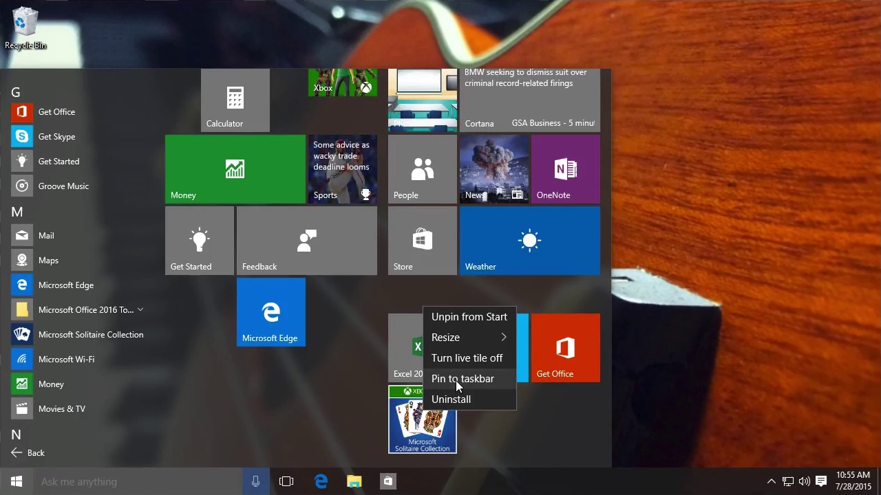
{"action": "right_click", "coordinate": [97, 335]}
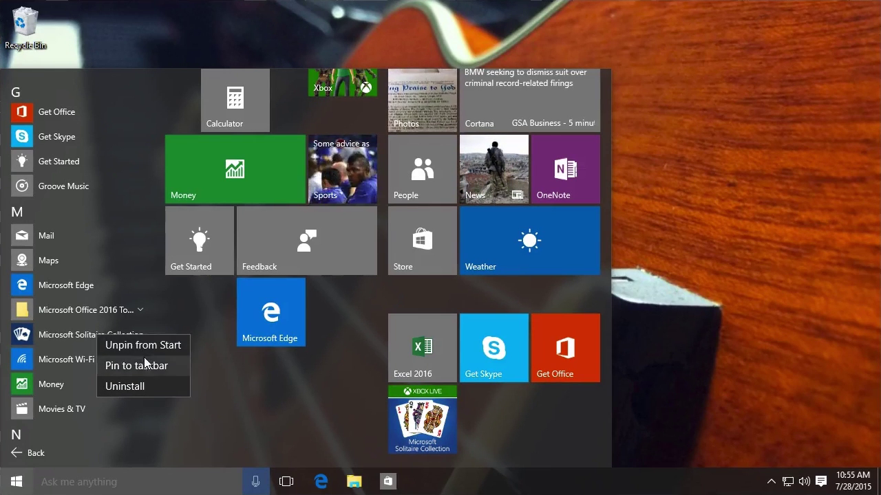
{"action": "left_click", "coordinate": [141, 363]}
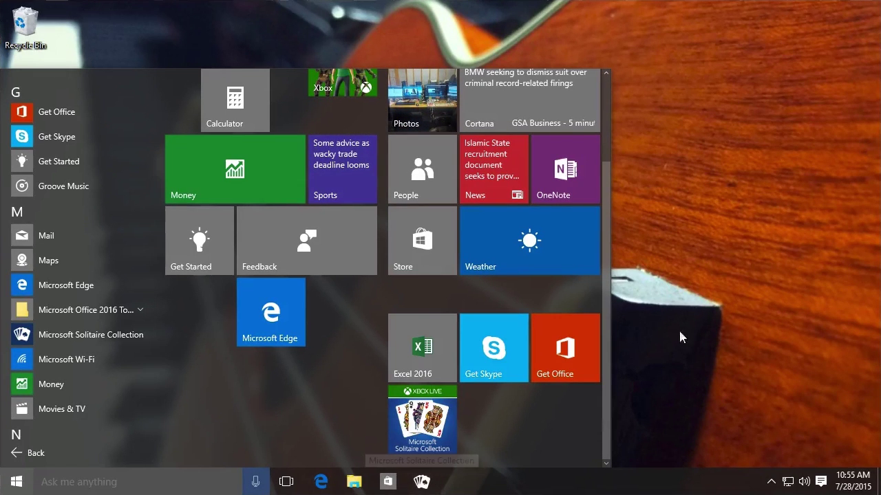
{"action": "left_click", "coordinate": [714, 236]}
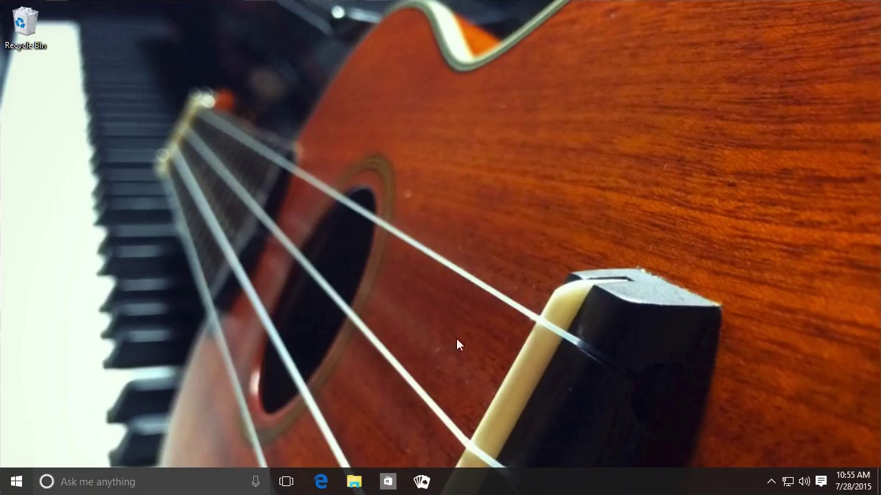
- Launch Microsoft Solitaire Collection from its newly pinned taskbar icon
{"action": "left_click", "coordinate": [423, 483]}
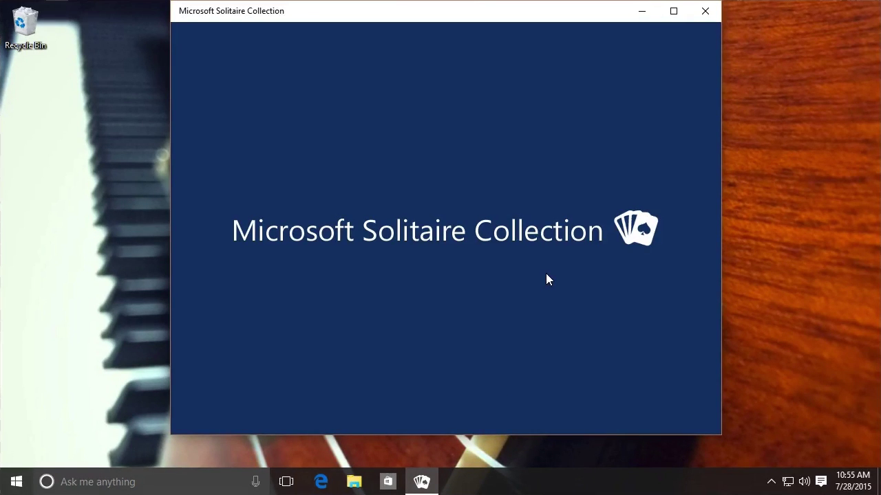